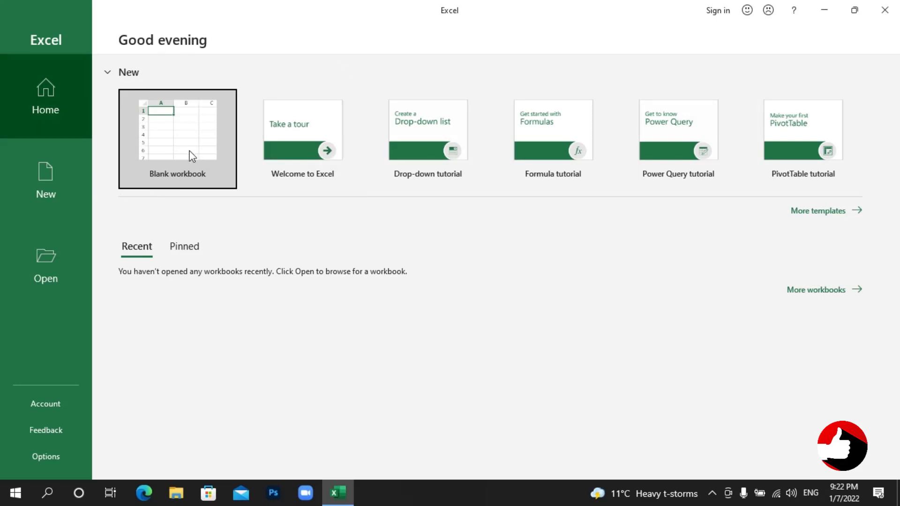
Create a blank workbook and set its paper size to A4
left_click(188, 150)
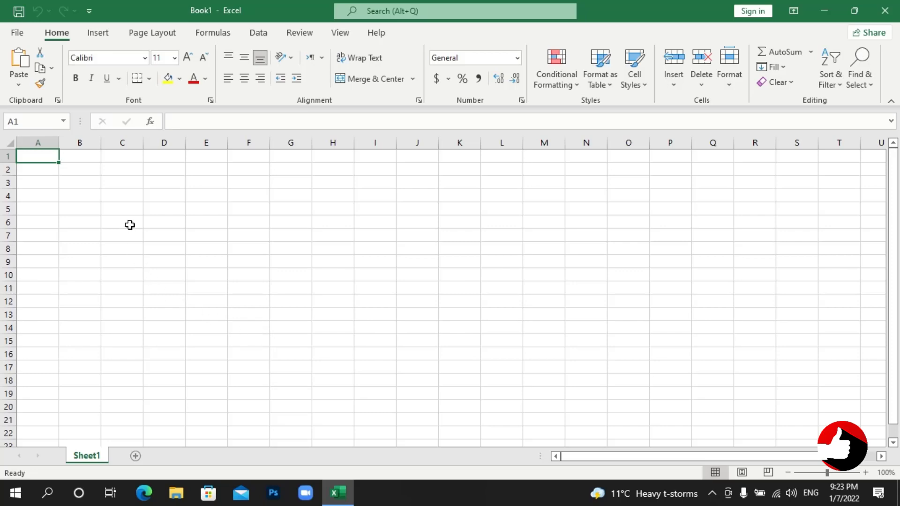
left_click(160, 38)
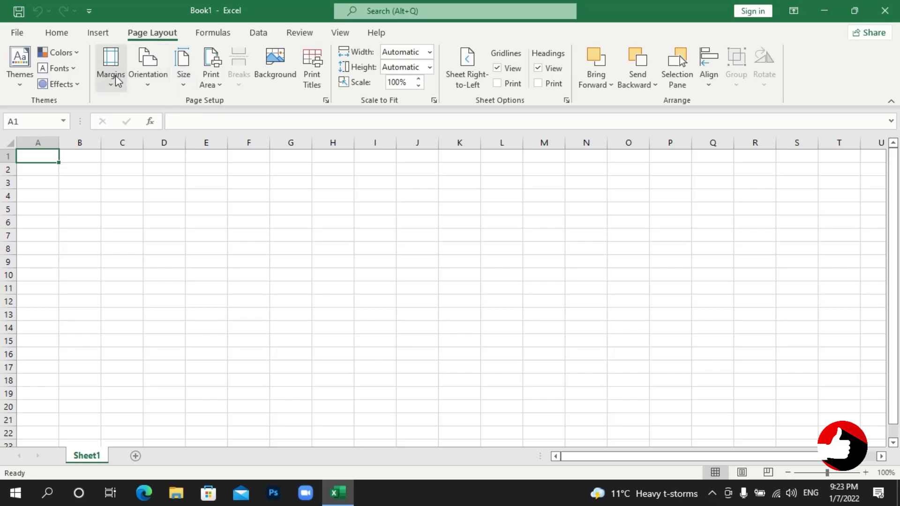
left_click(185, 81)
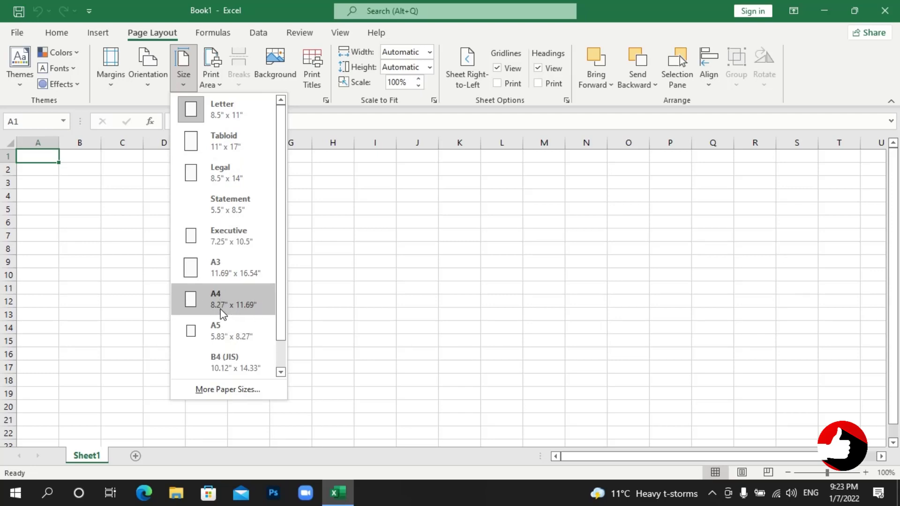
left_click(249, 305)
Examine where the A4 page-break lines fall across the sheet's columns and rows, down to a 10% zoom overview
scroll(399, 253, "down", 5)
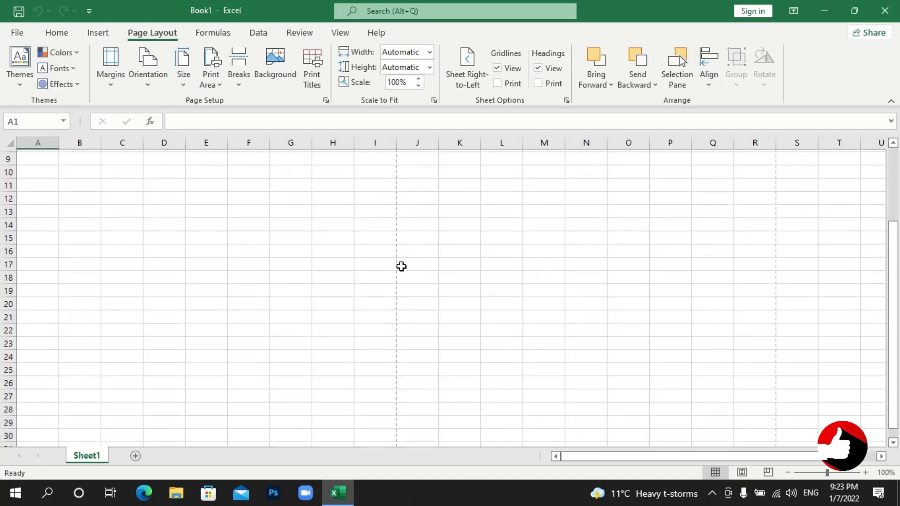
scroll(399, 247, "down", 6)
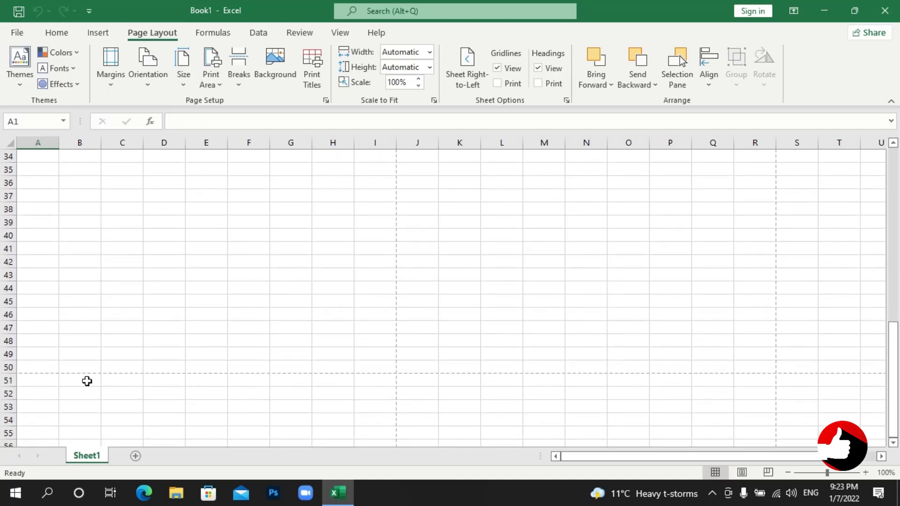
scroll(265, 259, "up", 11)
scroll(281, 241, "down", 5)
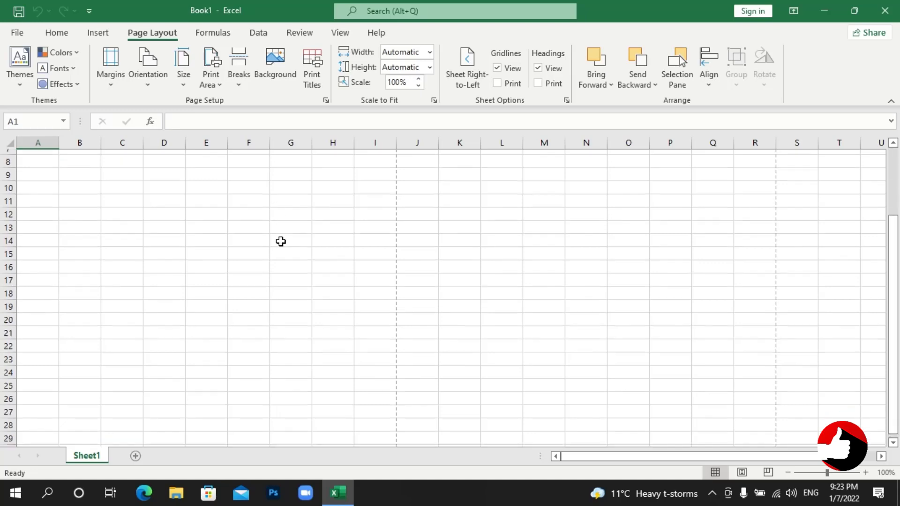
scroll(207, 283, "down", 7)
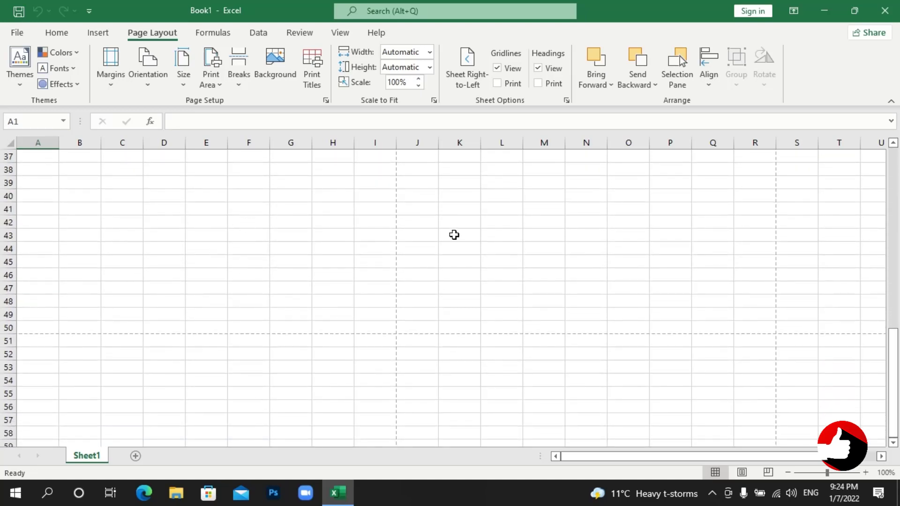
left_click(788, 473)
left_click(788, 473)
left_click(788, 472)
left_click(788, 472)
left_click(788, 472)
left_click(788, 473)
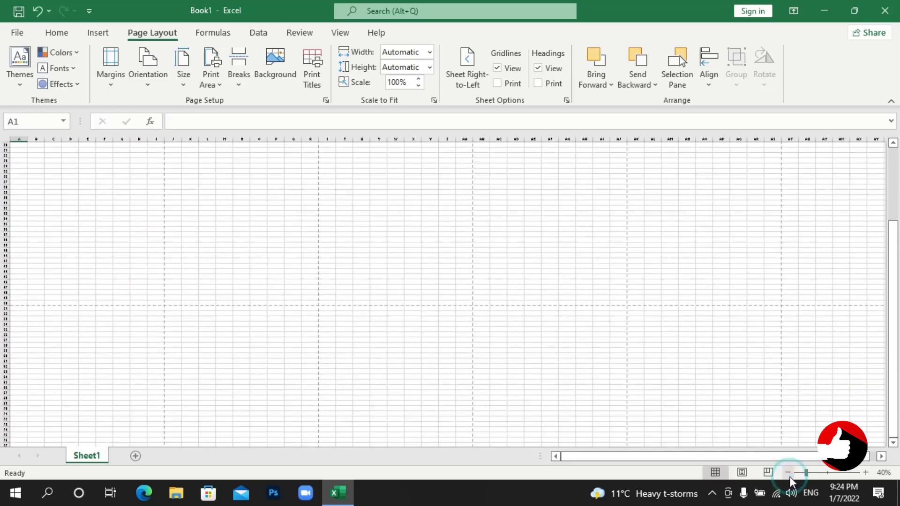
left_click(788, 473)
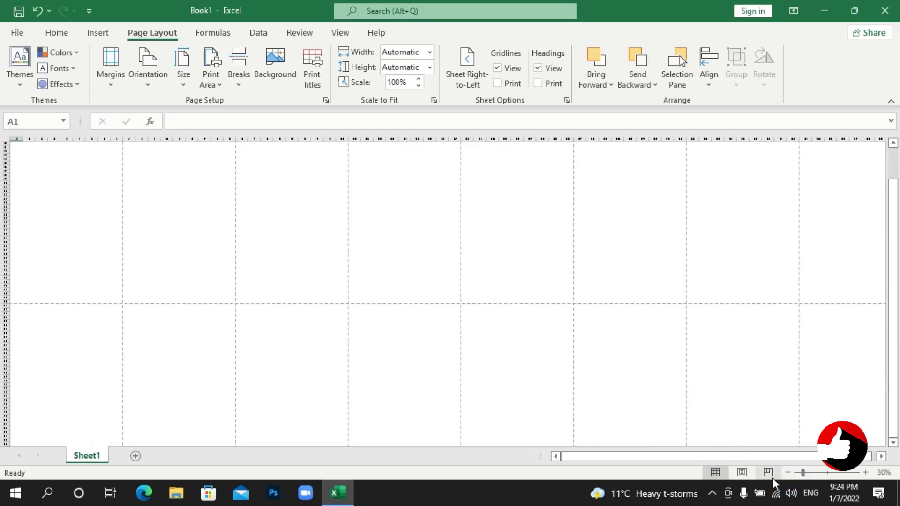
left_click(788, 473)
left_click(788, 473)
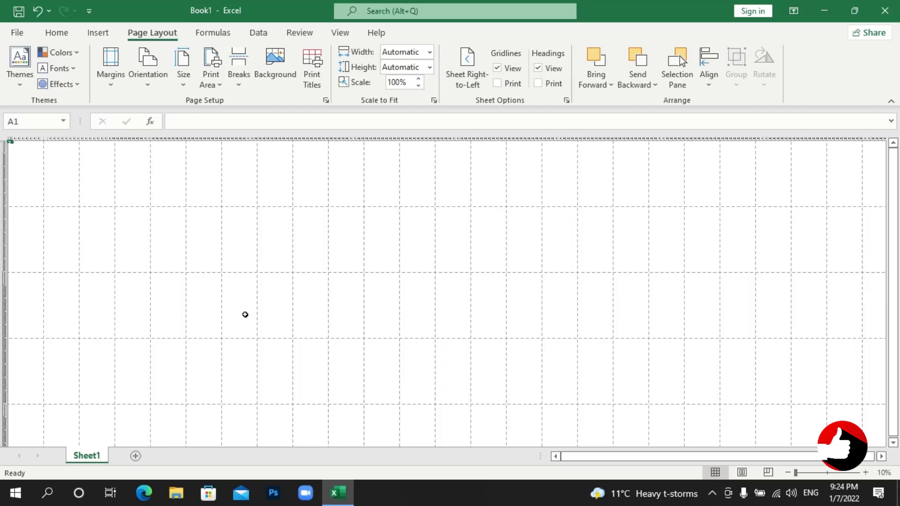
Zoom the sheet in to 120%
left_click(866, 473)
left_click(866, 473)
left_click(865, 472)
left_click(865, 473)
left_click(866, 473)
left_click(866, 472)
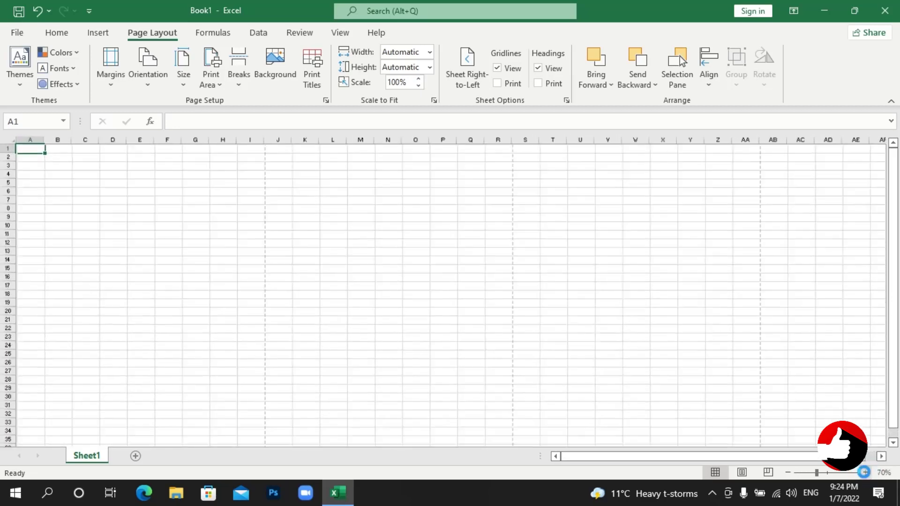
left_click(866, 472)
left_click(865, 473)
left_click(866, 472)
left_click(865, 473)
left_click(865, 472)
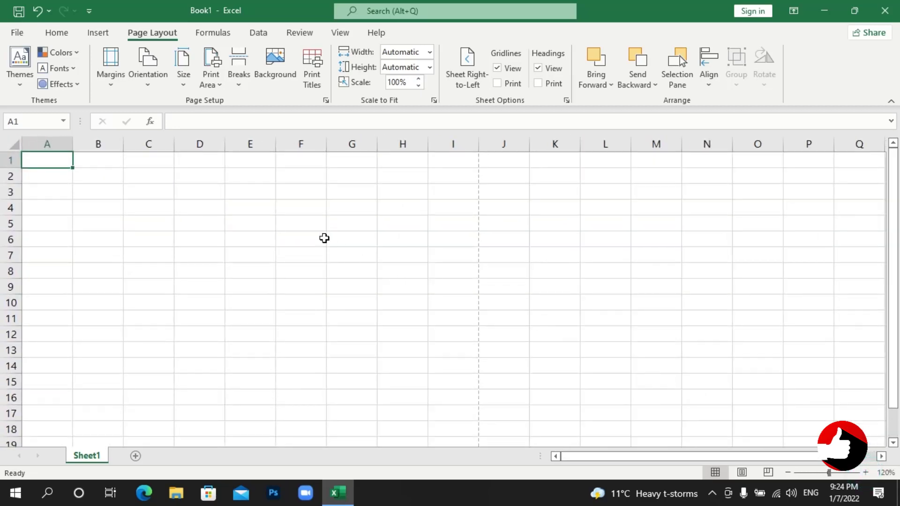
Try the landscape page orientation and examine where its page-break lines fall
left_click(148, 66)
left_click(161, 140)
scroll(277, 214, "down", 2)
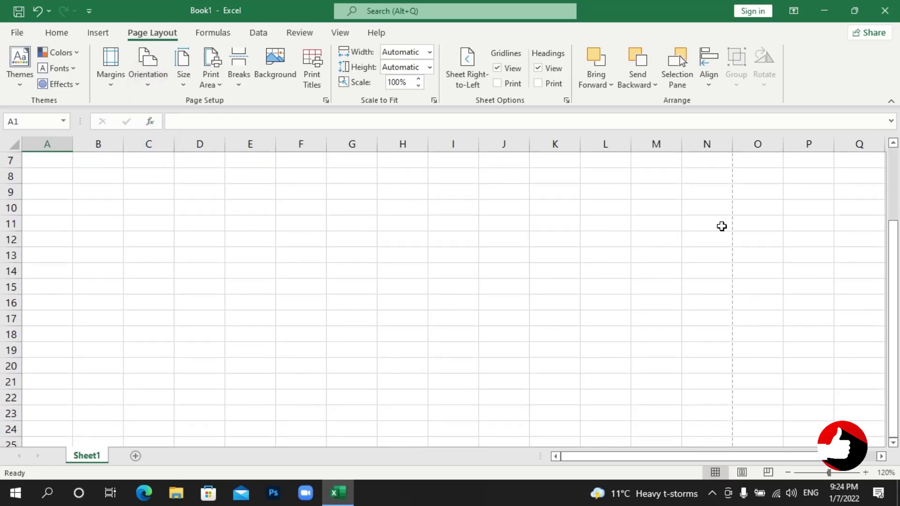
scroll(628, 234, "down", 6)
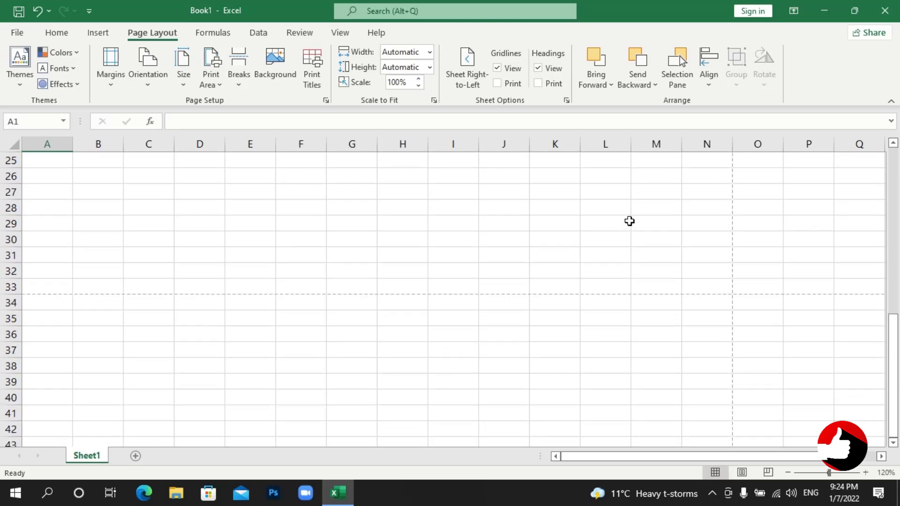
scroll(525, 258, "up", 8)
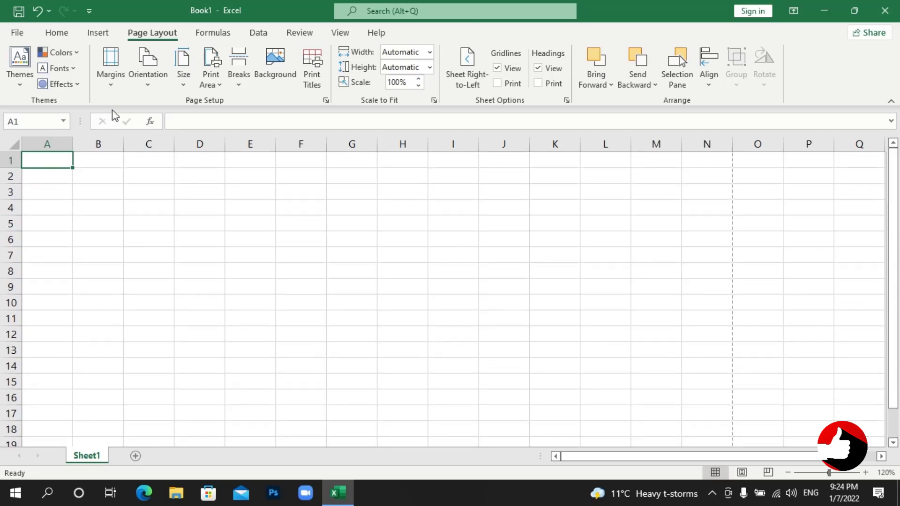
Switch the page orientation back to portrait and check the lower page-break line
left_click(147, 79)
left_click(150, 109)
scroll(5, 377, "down", 12)
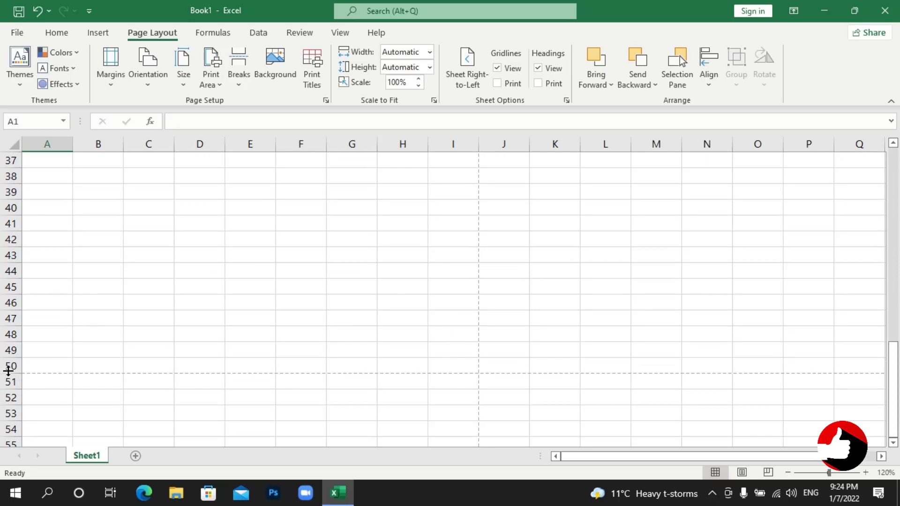
Set the page orientation to landscape and check the page's column and row limits
left_click(158, 79)
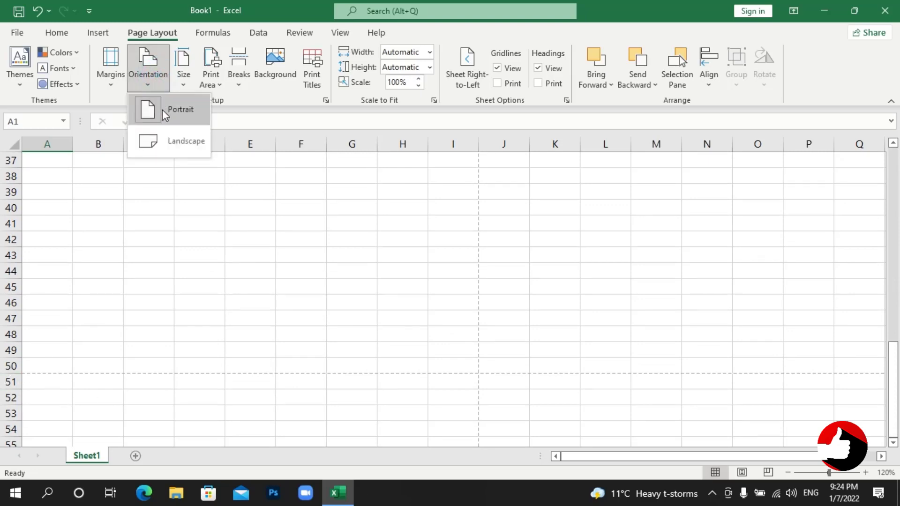
left_click(166, 142)
scroll(75, 279, "up", 6)
scroll(65, 319, "down", 1)
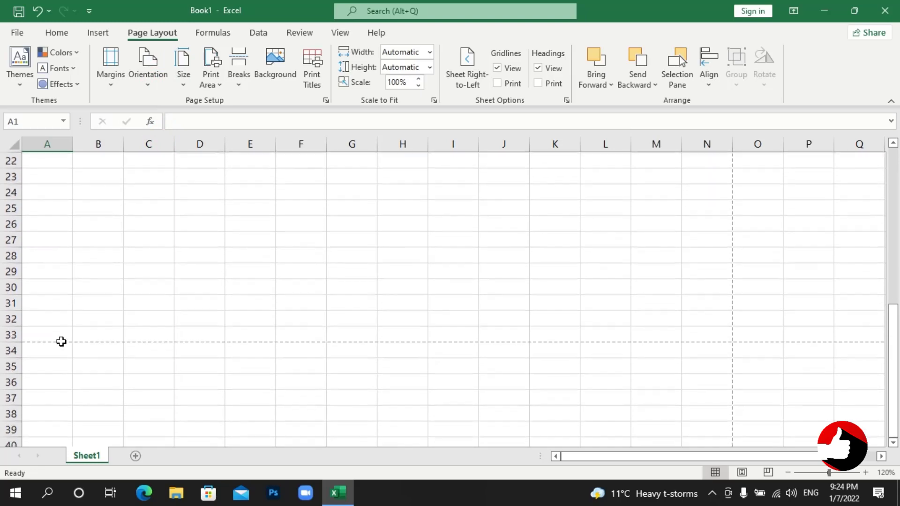
scroll(322, 305, "up", 7)
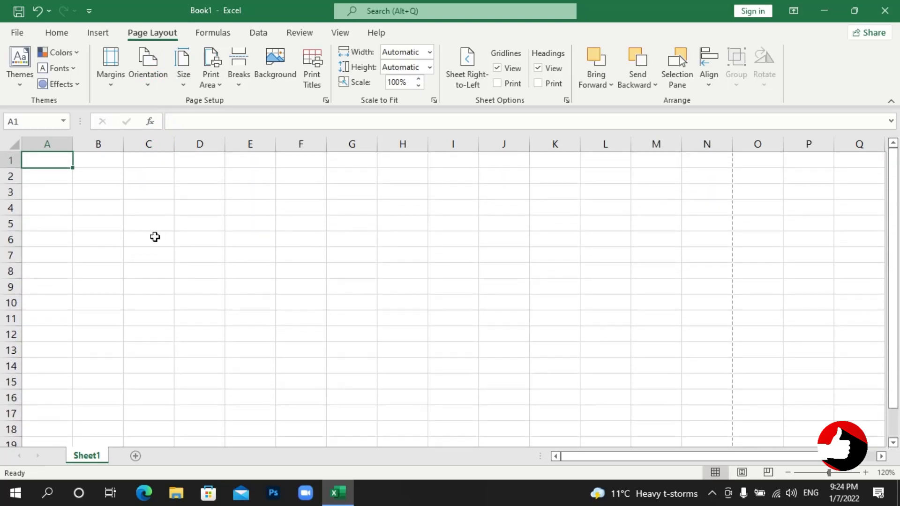
Merge and center cells A1 to N5 into one title cell spanning the page width
left_click_drag(47, 159, 609, 206)
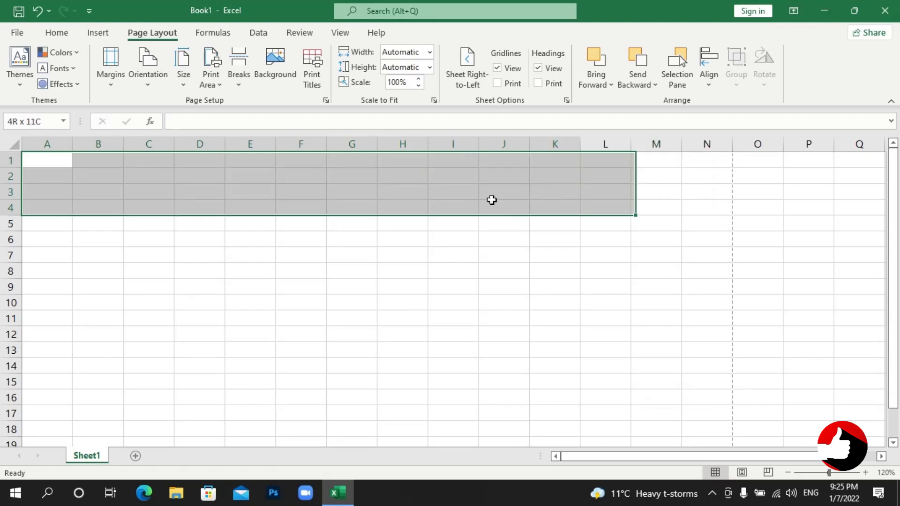
left_click_drag(491, 200, 98, 176)
left_click(181, 211)
left_click_drag(40, 164, 703, 233)
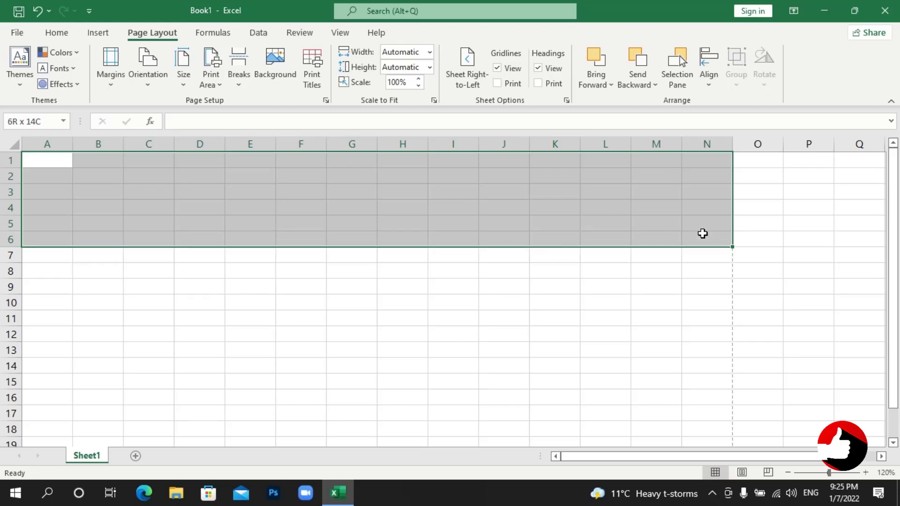
mouse_move(703, 233)
left_mouse_down()
mouse_move(673, 199)
mouse_move(139, 203)
mouse_move(122, 191)
mouse_move(703, 225)
left_mouse_up()
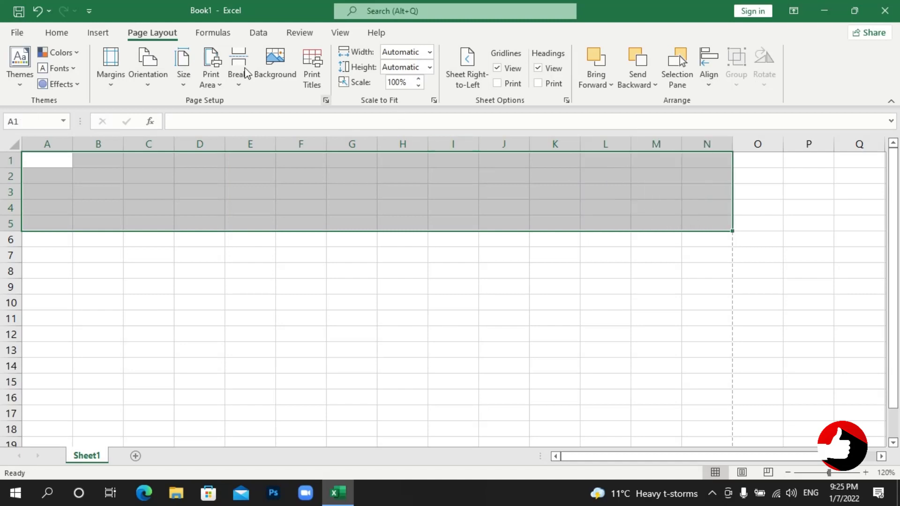
left_click(59, 33)
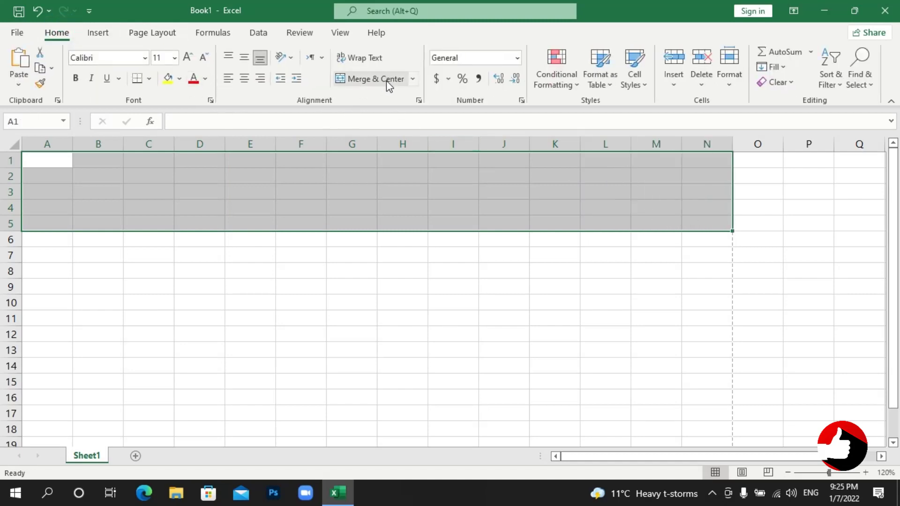
left_click(365, 83)
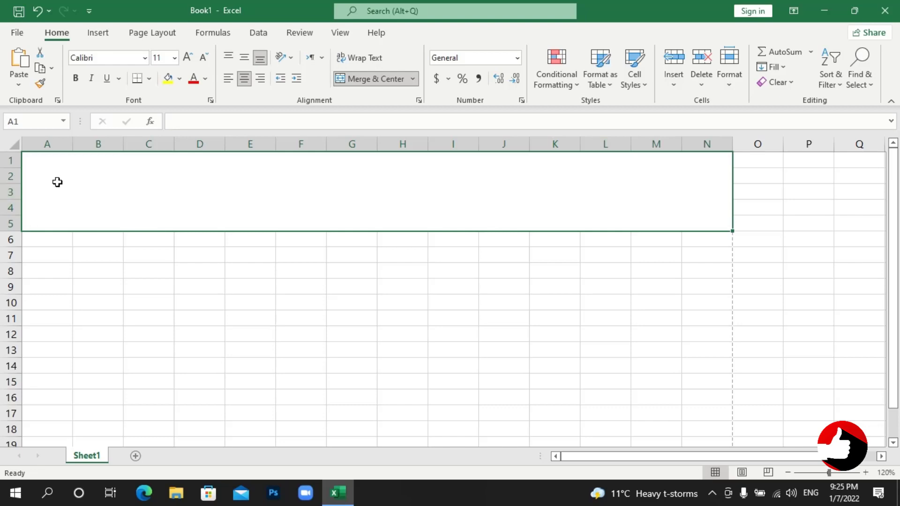
left_click(356, 79)
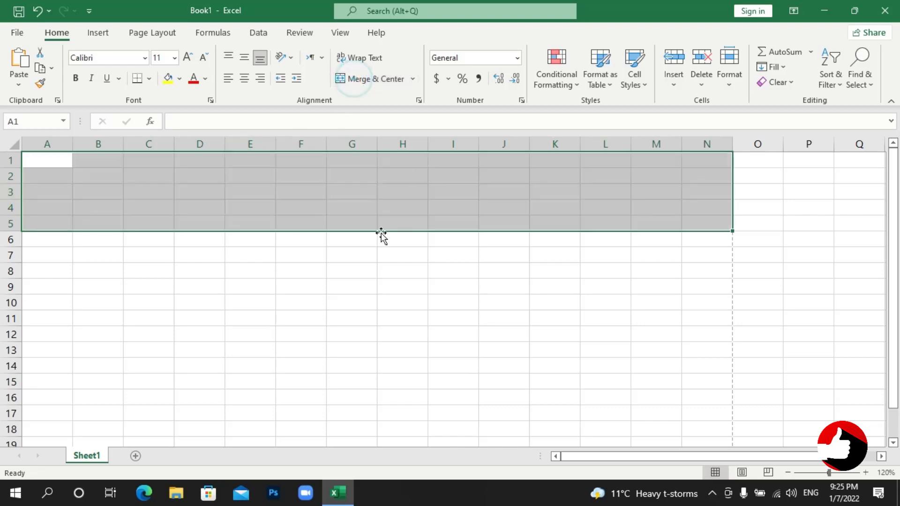
left_click(375, 80)
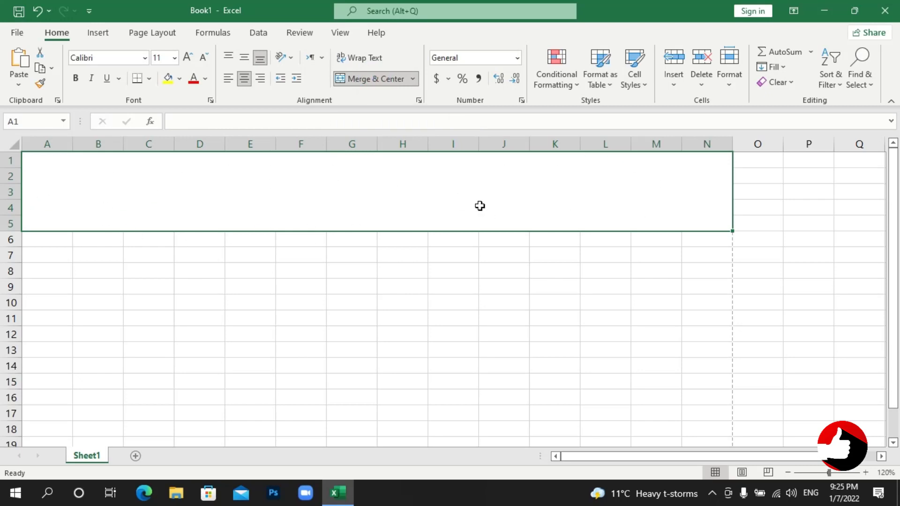
Enter the title "Students Records 2022" in the merged cell
double_click(435, 211)
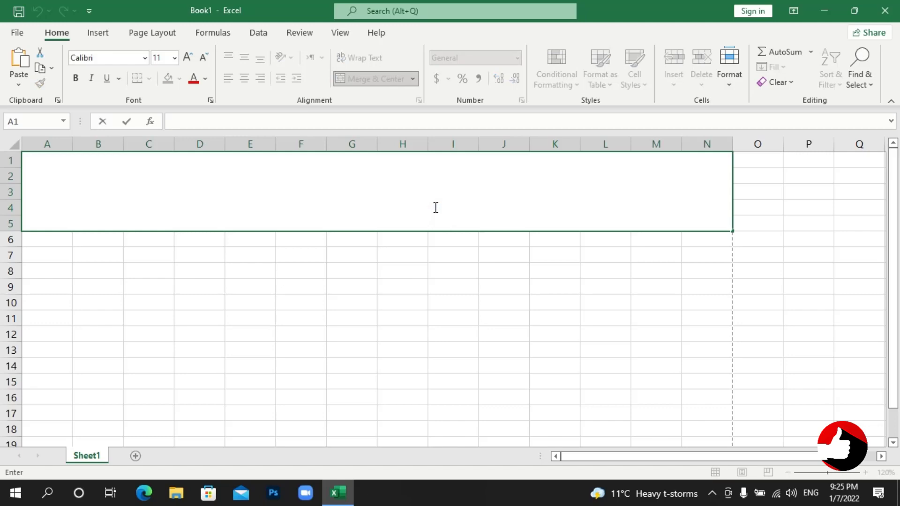
type("Students Records")
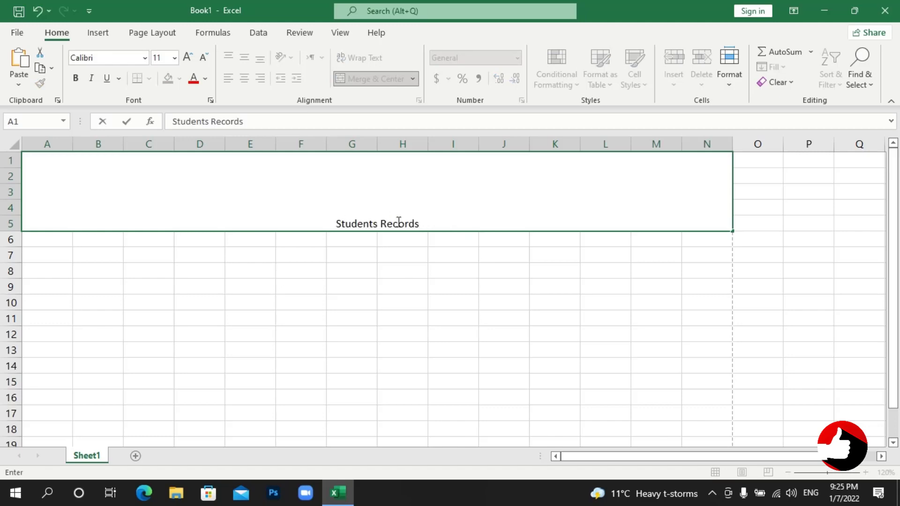
type(" 22")
key("BackSpace")
type("0")
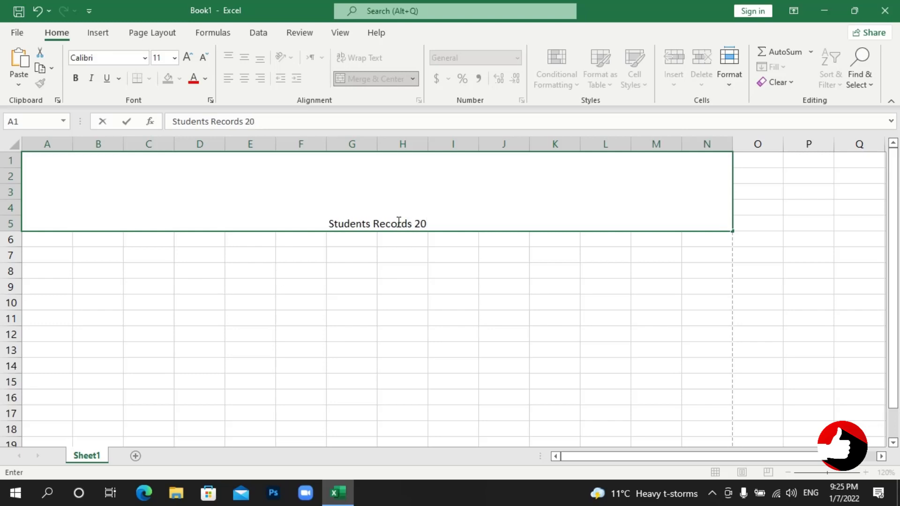
type("22")
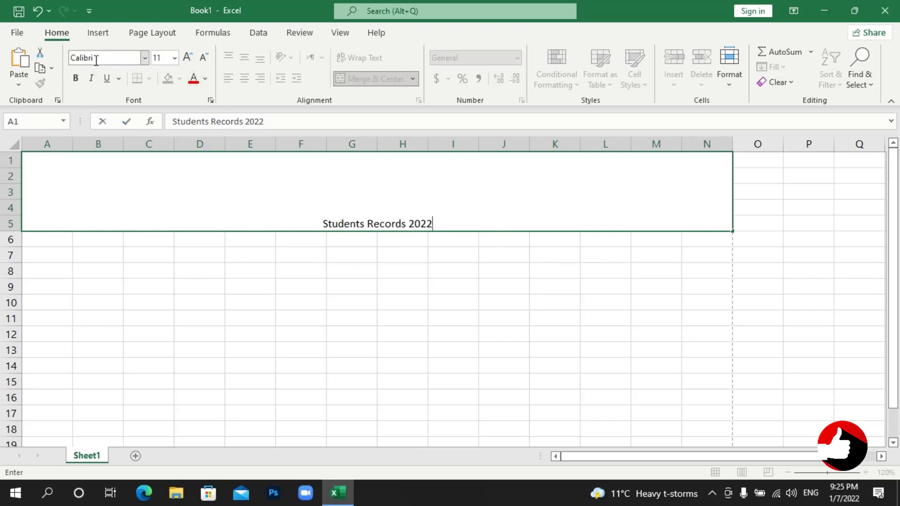
left_click(565, 258)
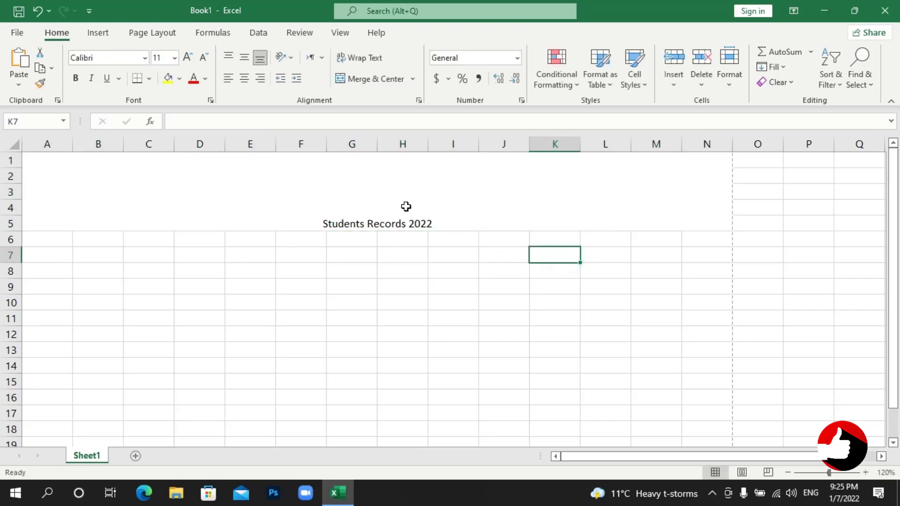
Change the font of the title in the merged cell to Algerian
left_click(404, 206)
left_click(145, 57)
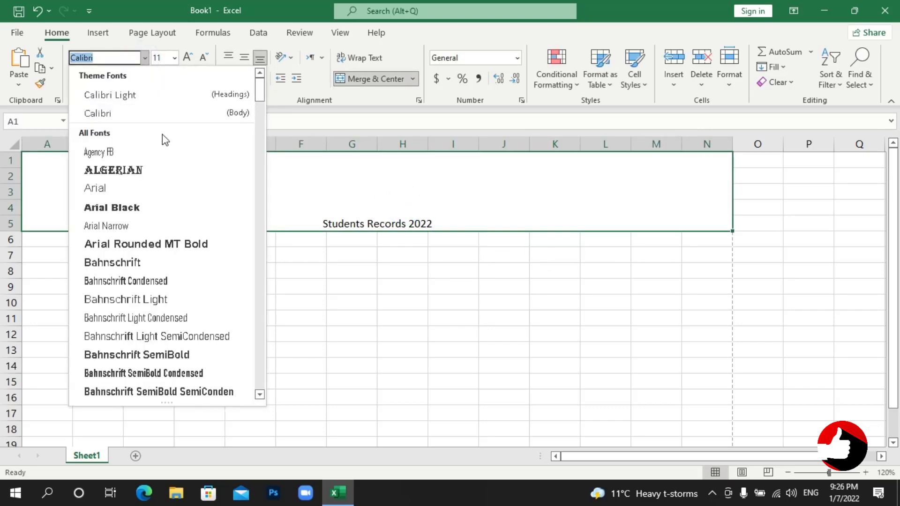
left_click(137, 170)
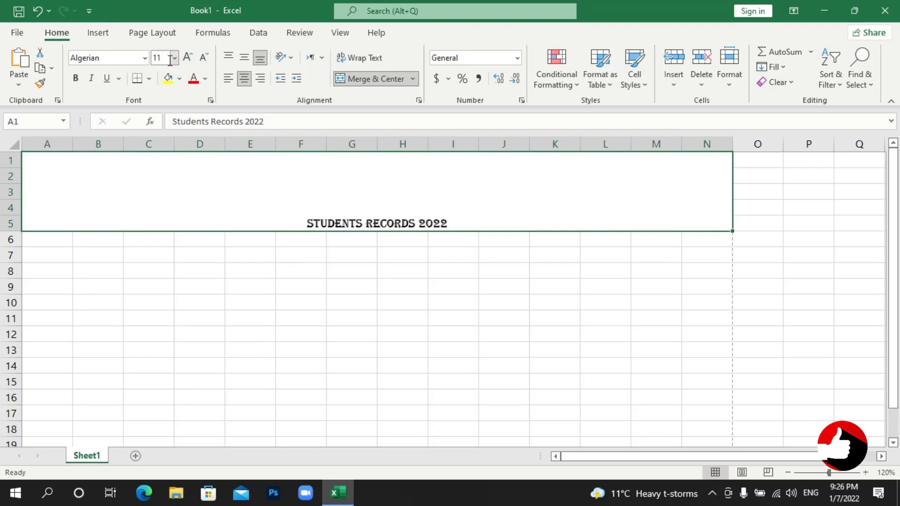
Set the title's font size to 48 and underline it
left_click(187, 57)
left_click(187, 57)
left_click(188, 57)
left_click(187, 57)
left_click(188, 58)
left_click(187, 57)
left_click(188, 57)
left_click(188, 57)
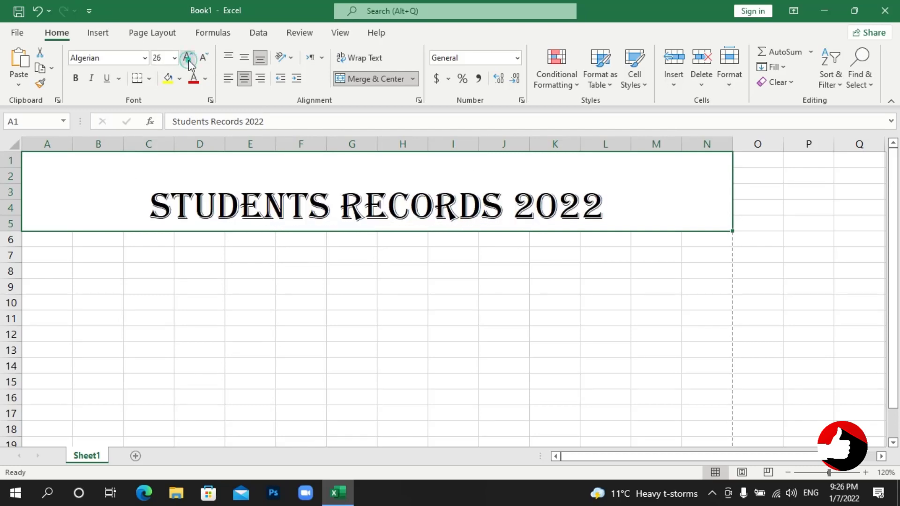
left_click(187, 57)
left_click(187, 57)
left_click(188, 57)
left_click(188, 59)
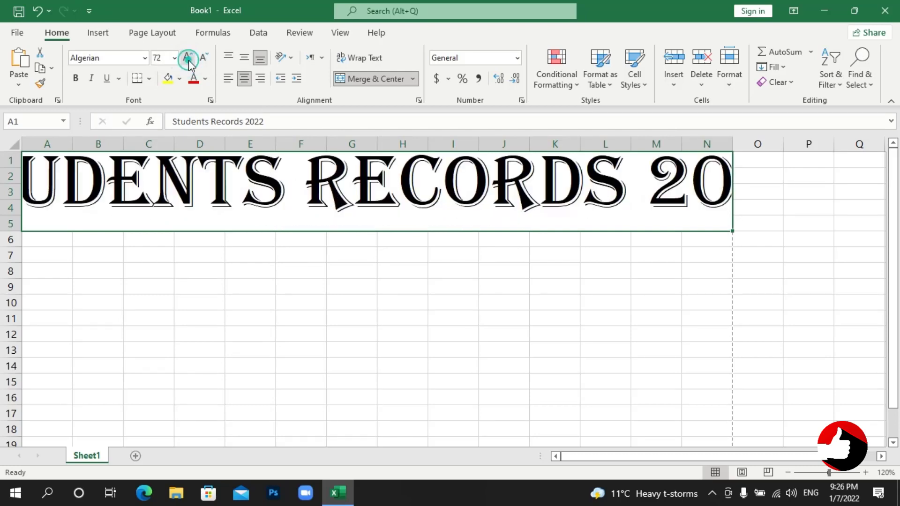
left_click(203, 57)
left_click(107, 79)
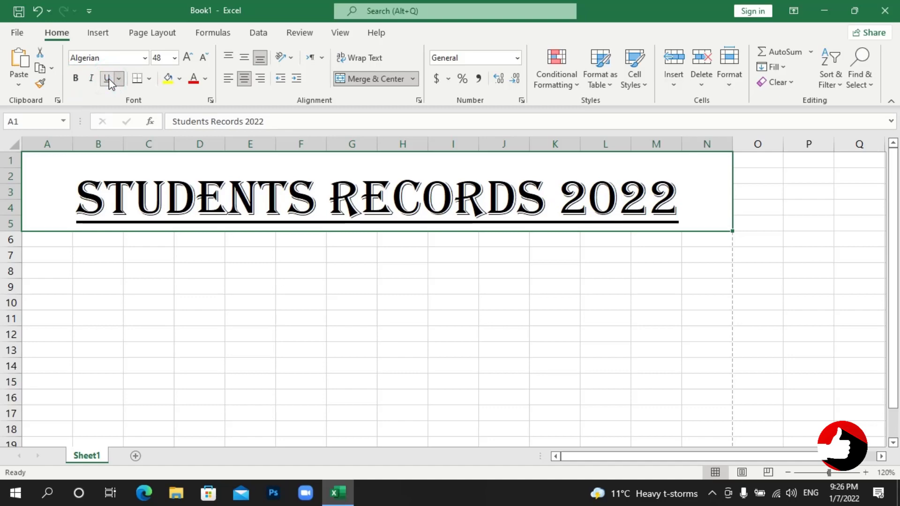
Color the title text orange and fill the merged title cell with black
left_click(206, 79)
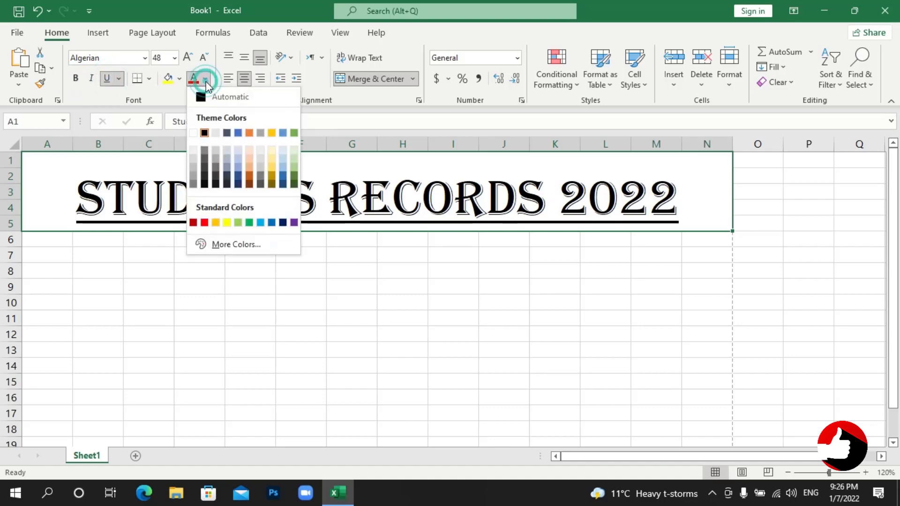
left_click(249, 134)
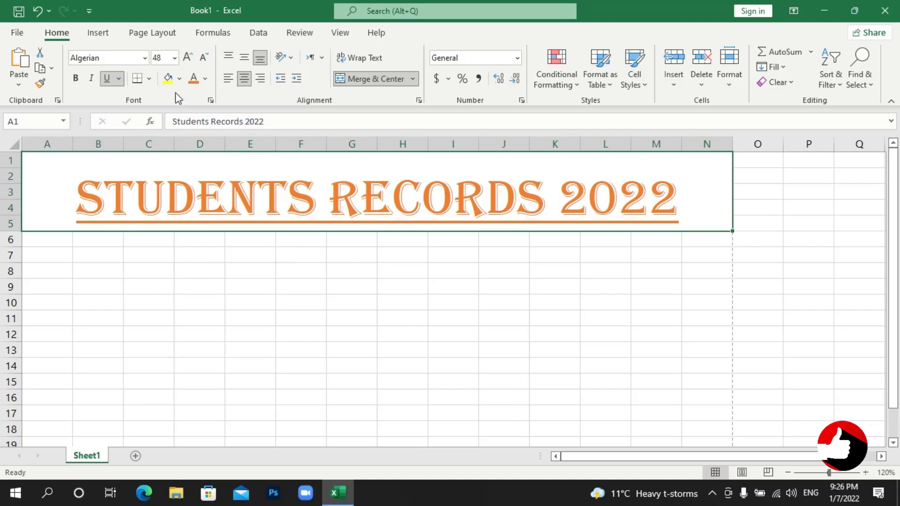
left_click(180, 79)
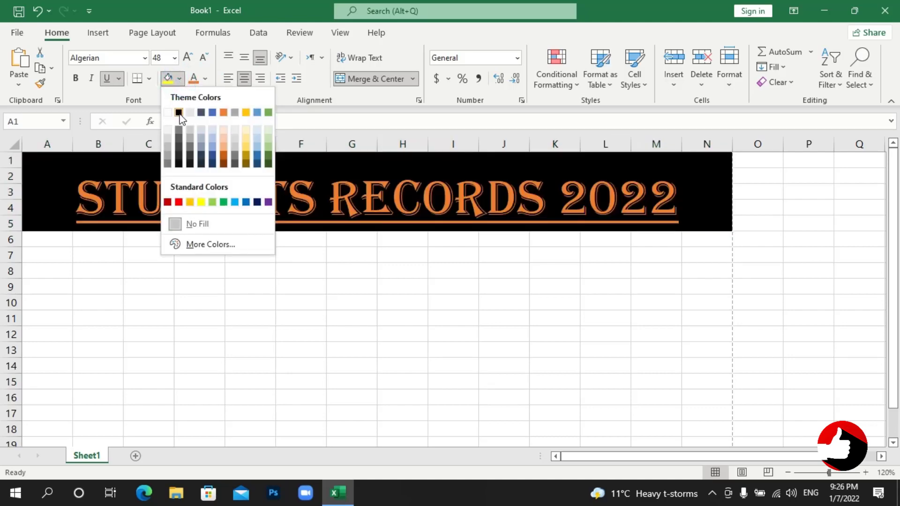
left_click(179, 112)
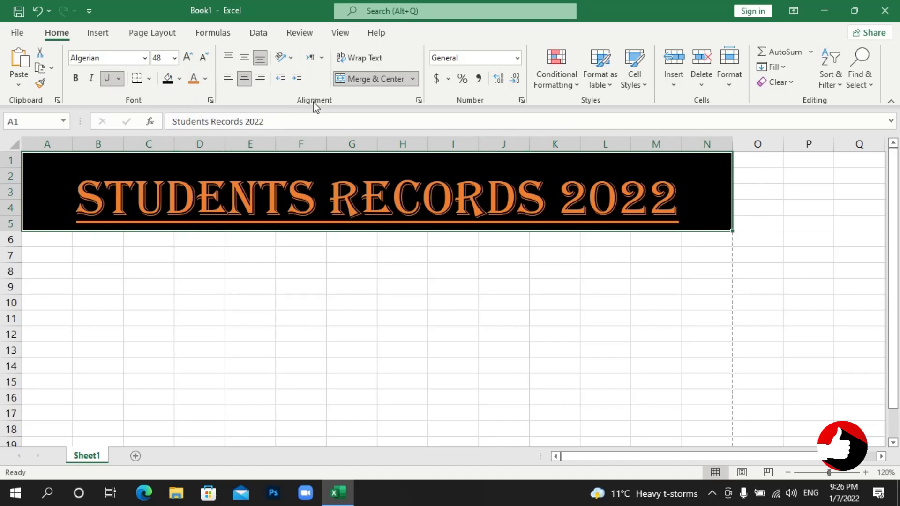
Try the horizontal and vertical alignments on the title, ending with it centered horizontally and aligned to the top of the merged cell
left_click(228, 80)
left_click(258, 77)
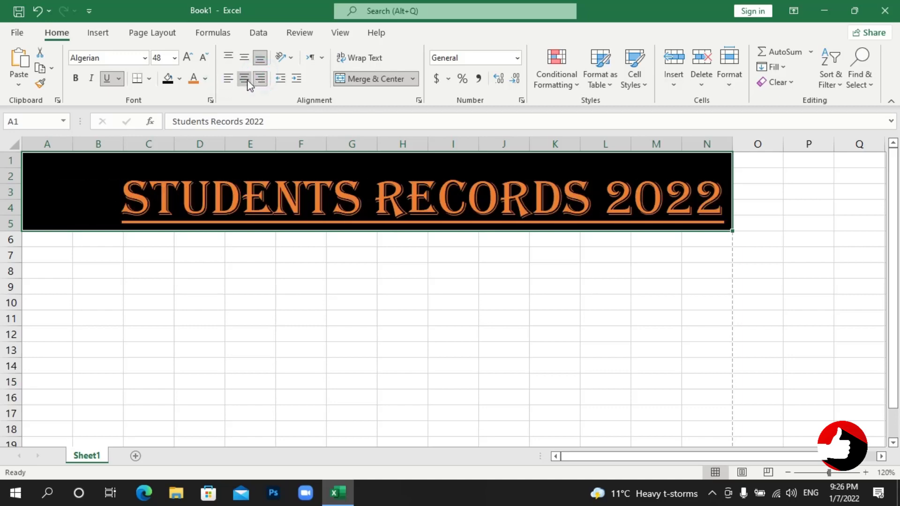
left_click(245, 79)
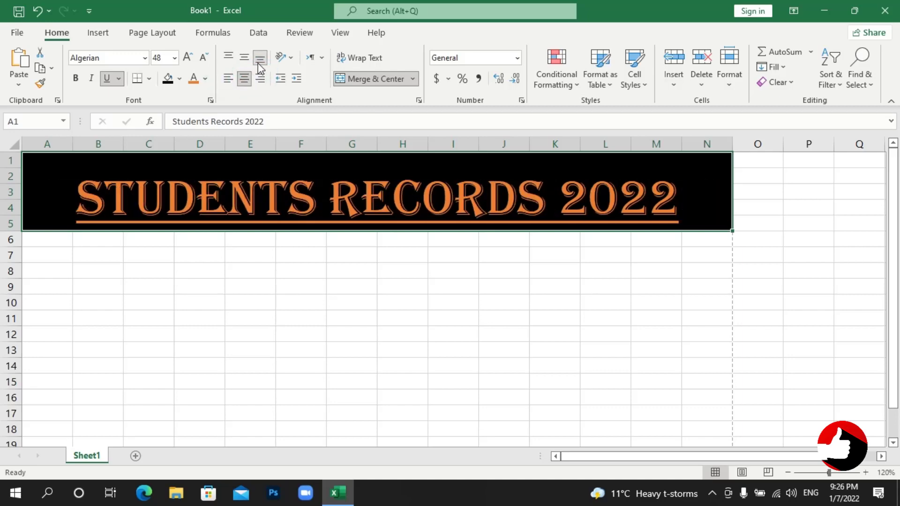
left_click(229, 57)
left_click(244, 58)
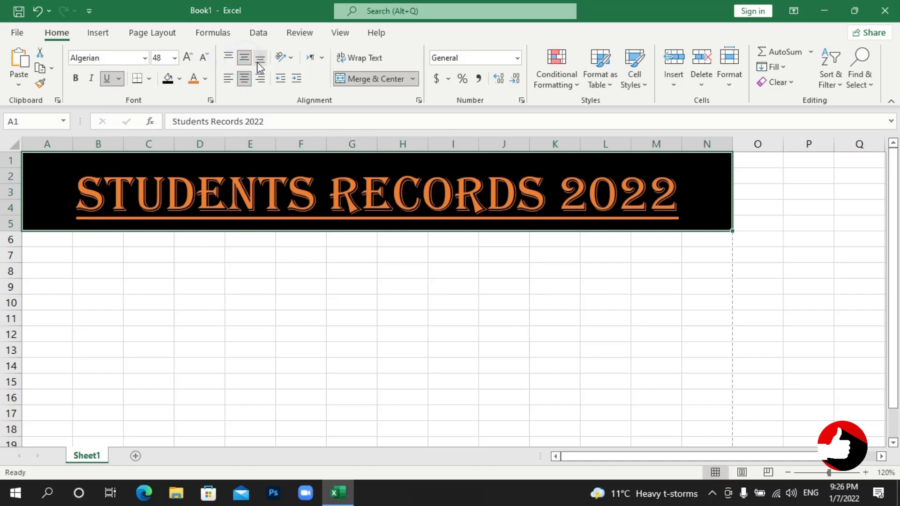
left_click(260, 60)
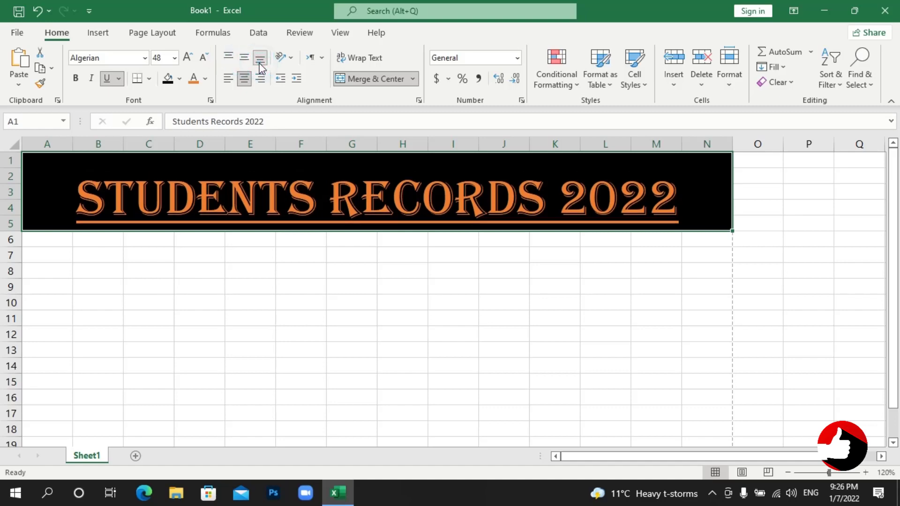
left_click(228, 57)
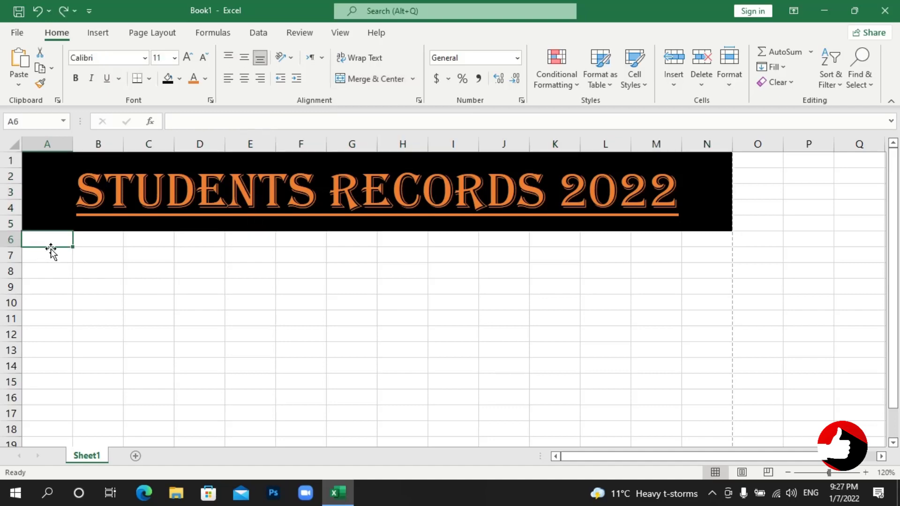
Enter the column headers "Sr No" in A7 and "Student's Name" in B7
left_click(65, 255)
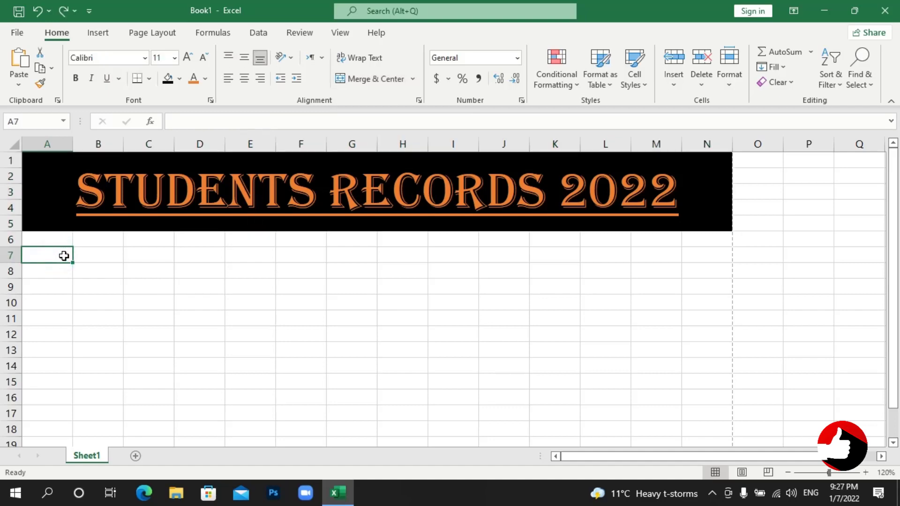
type("Sr No")
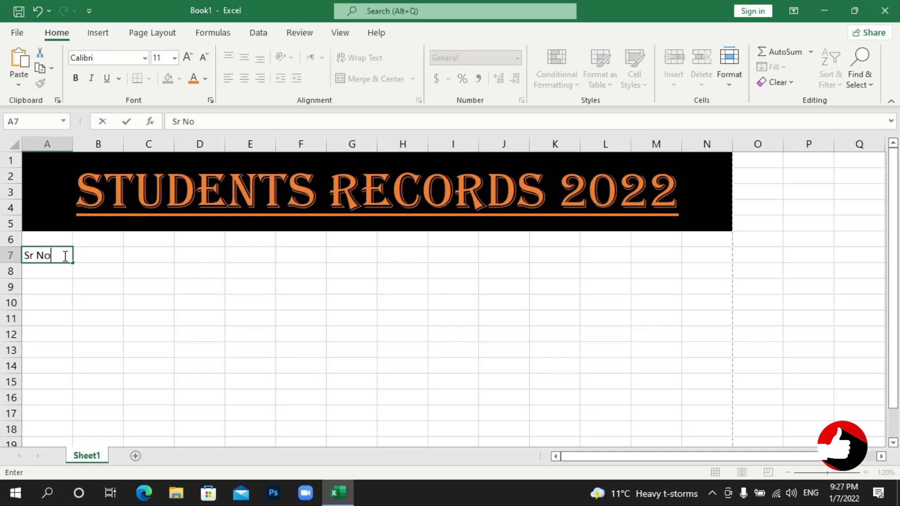
key("Tab")
type("Stu")
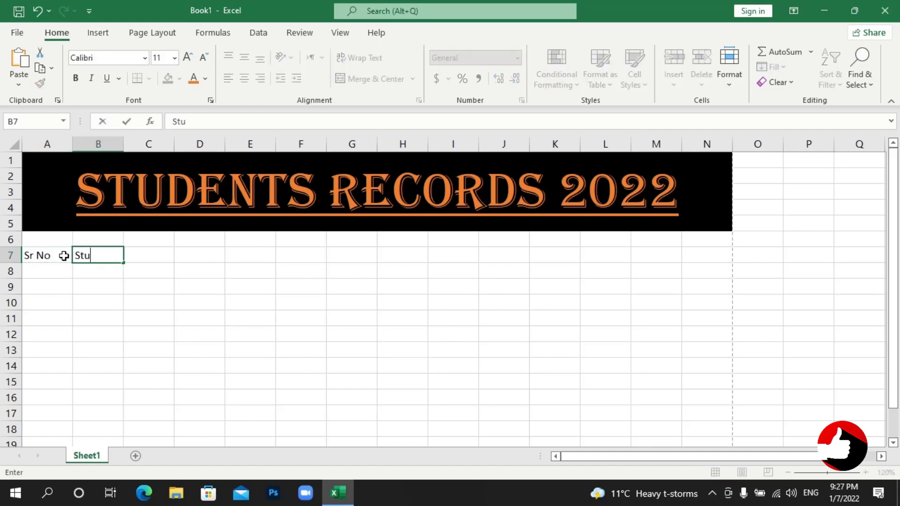
type("dent's Name")
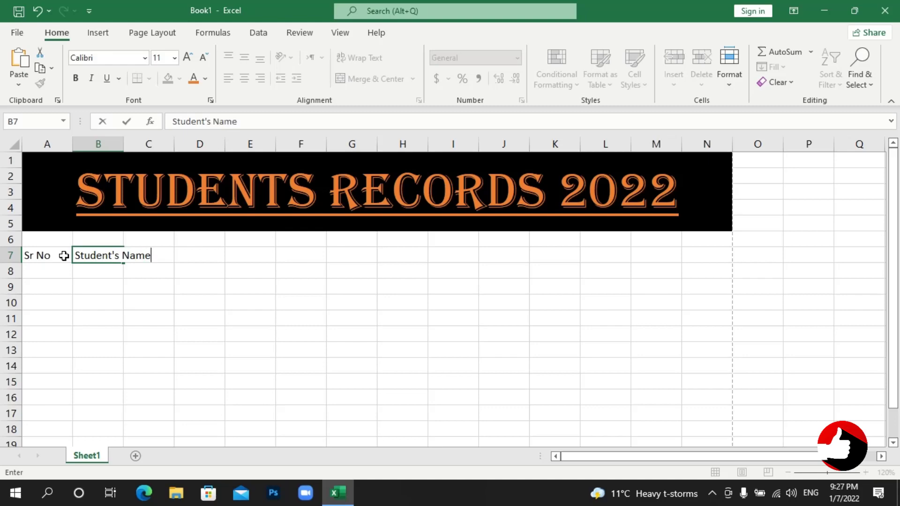
key("Tab")
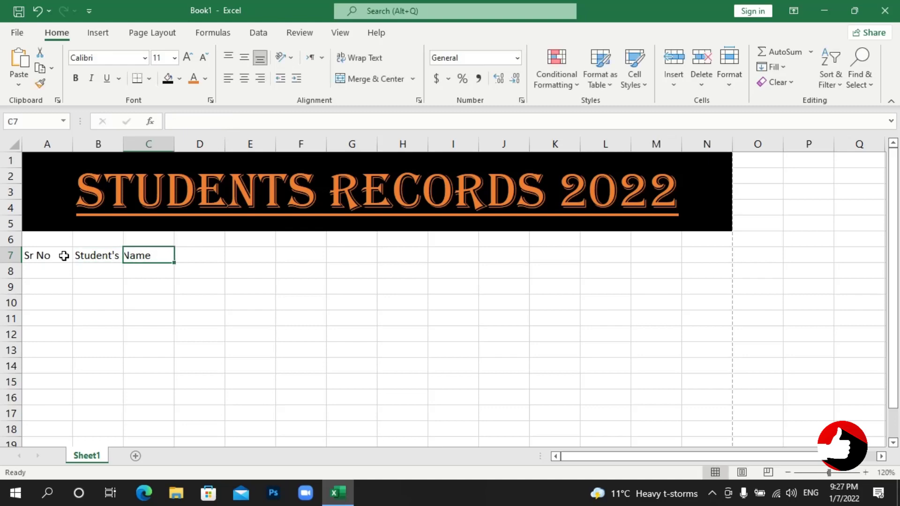
Enter the subject headers English, Math and Urdu in cells C7 to E7
type("English")
key("Tab")
type("Math")
key("Tab")
type("Urdu")
key("Tab")
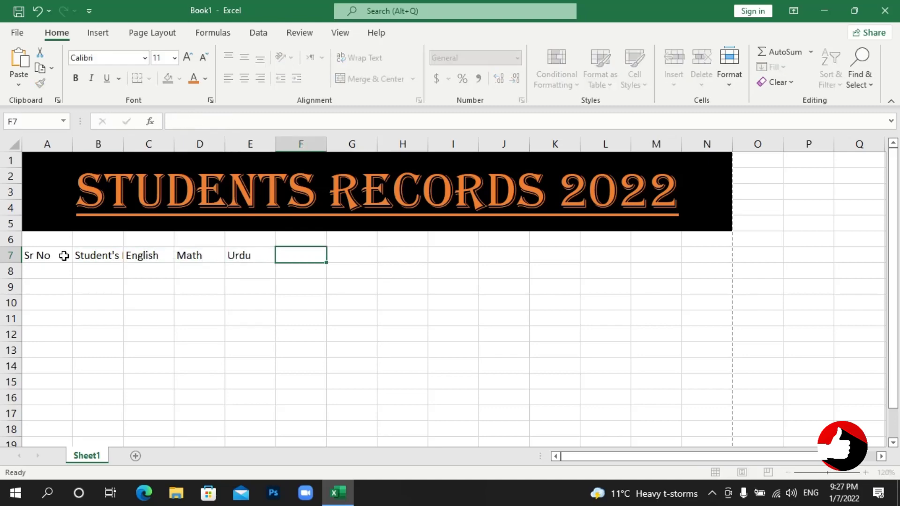
Enter the subject headers Physics, Biology and Chemistry in cells F7 to H7
type("Physics")
key("Tab")
type("Biology")
key("Tab")
type("Chy")
key("BackSpace")
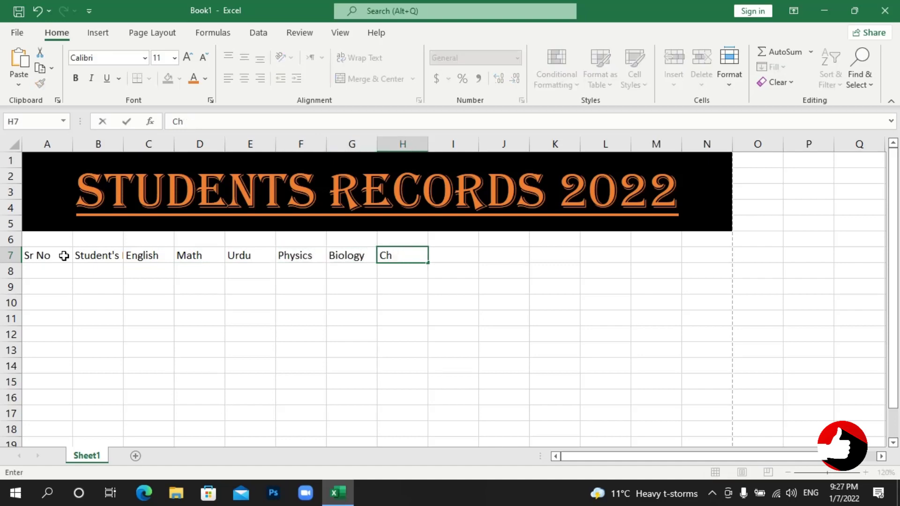
type("emistry")
key("Tab")
Enter the headers SSt, Science, Obtain Marks and Total Marks in cells I7 to L7
type("SSt")
key("Tab")
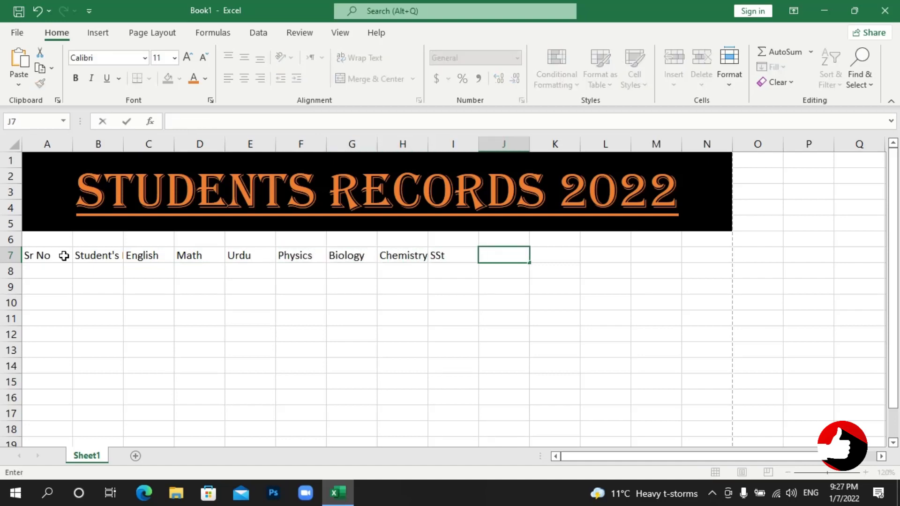
type("Science")
key("Tab")
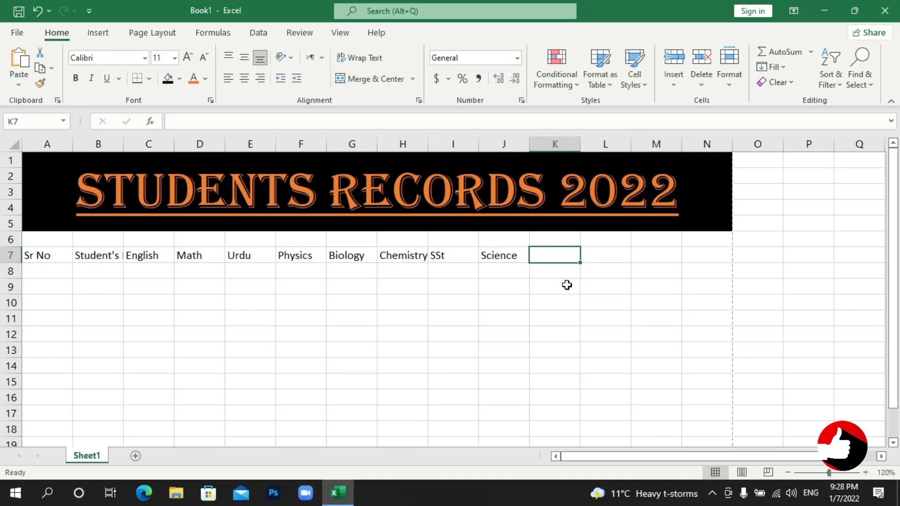
type("Obtain Marks")
key("Tab")
type("Total Marks")
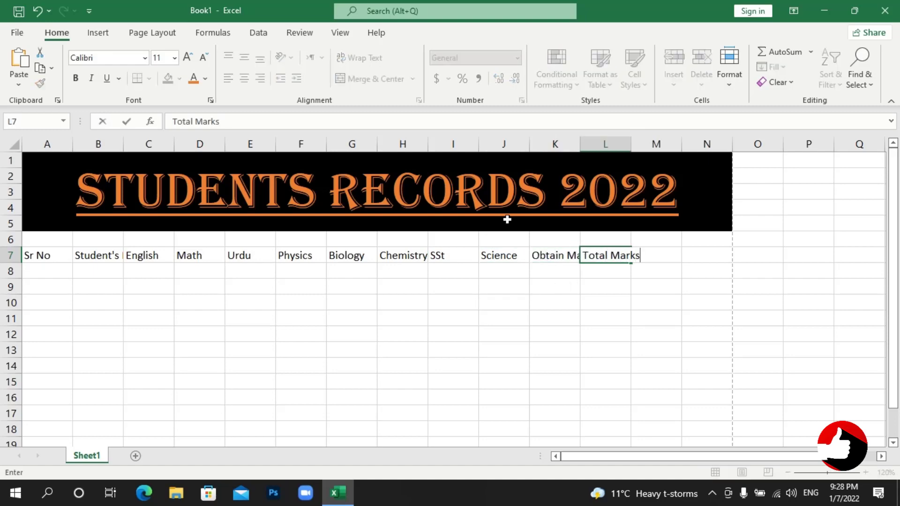
Autofit the widths of the Student's Name, Obtain Marks, Total Marks and Sr No columns to their headers
double_click(126, 144)
double_click(613, 144)
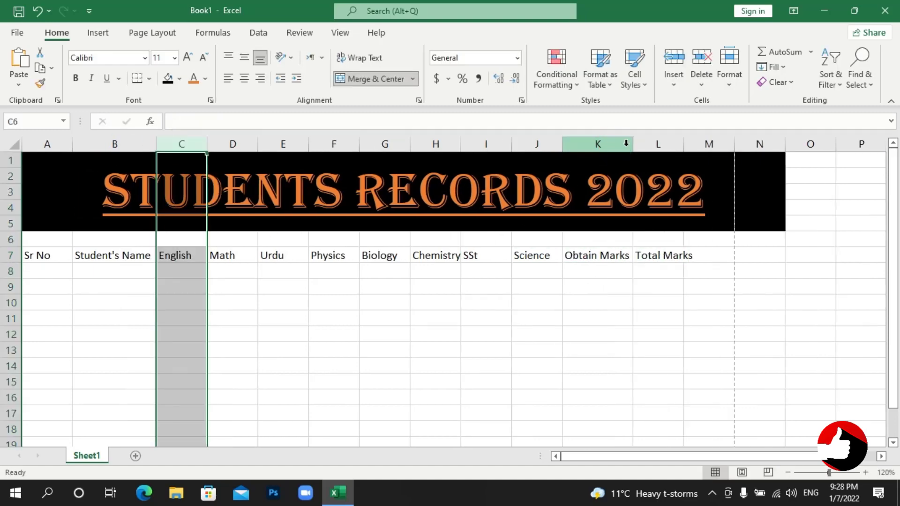
double_click(684, 142)
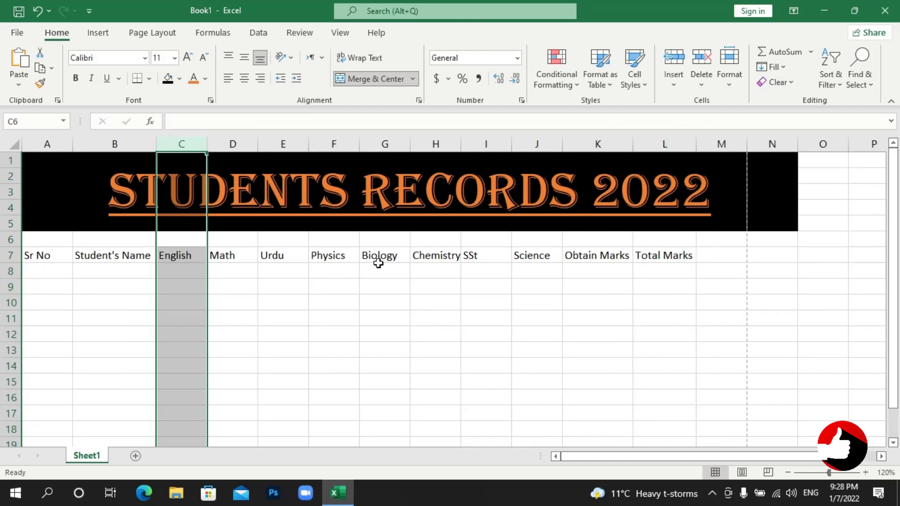
left_click(374, 309)
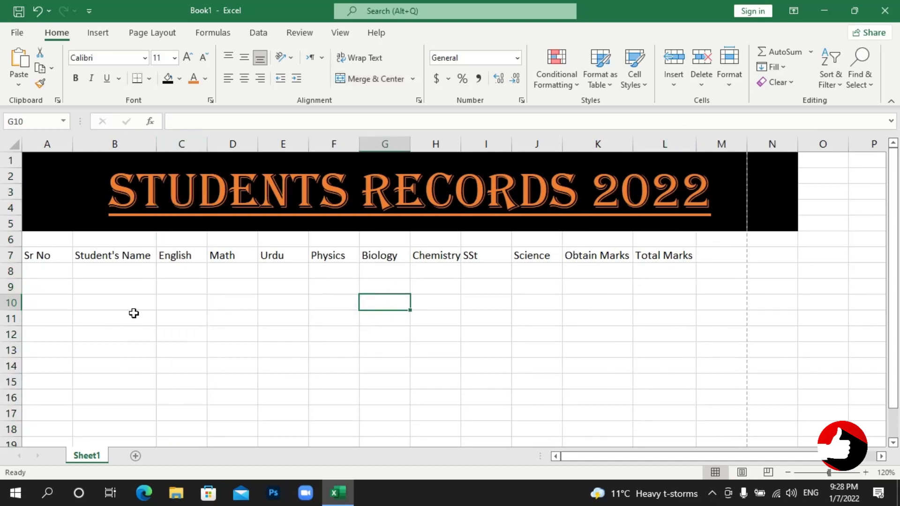
left_click(41, 269)
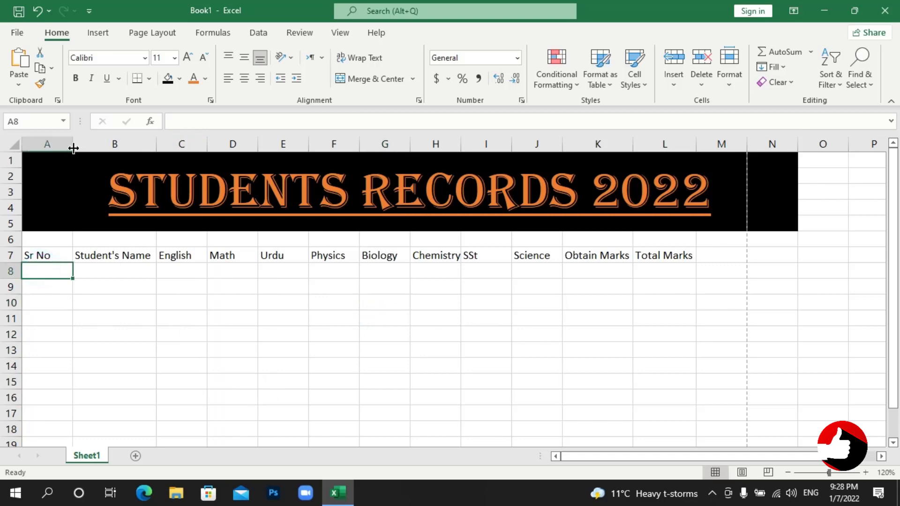
double_click(72, 144)
Number the rows under Sr No from 1 to 10 in cells A8 to A17
type("1")
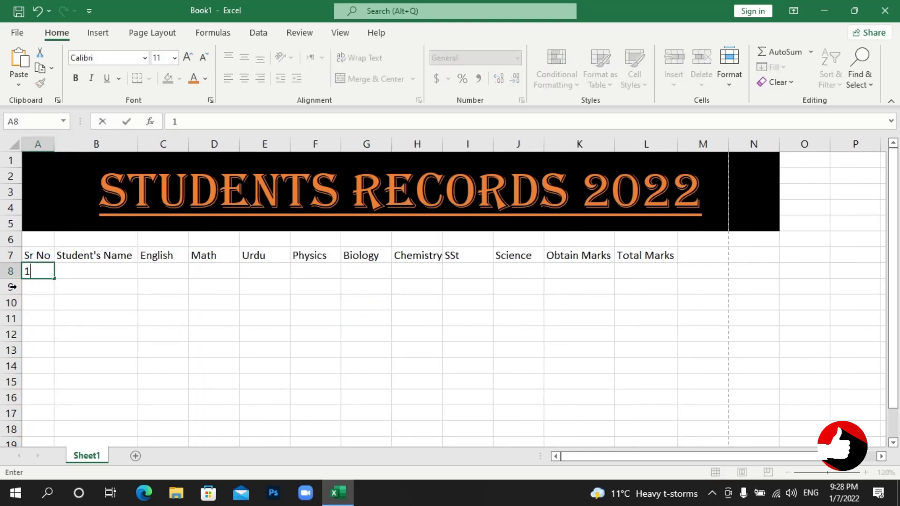
key("Return")
type("2")
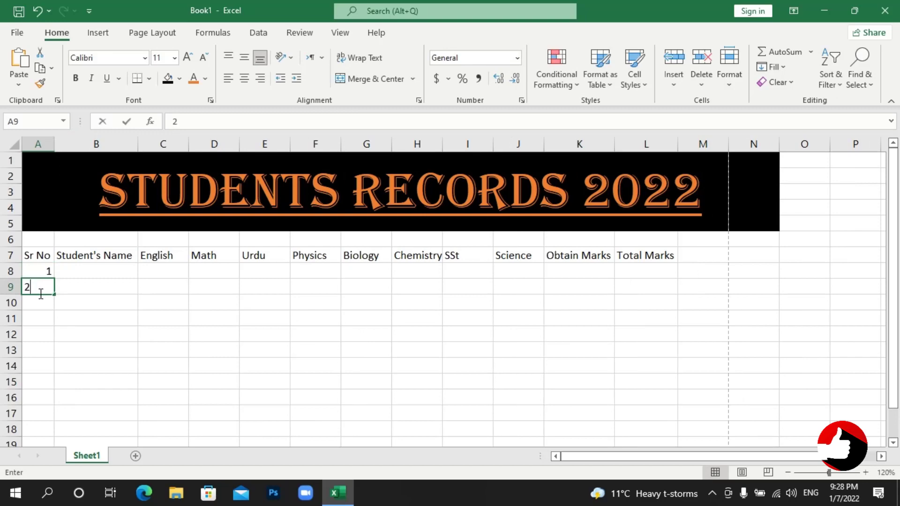
key("Return")
left_click_drag(31, 274, 42, 415)
Enter five students' first names under Student's Name in cells B8 to B12
left_click(866, 472)
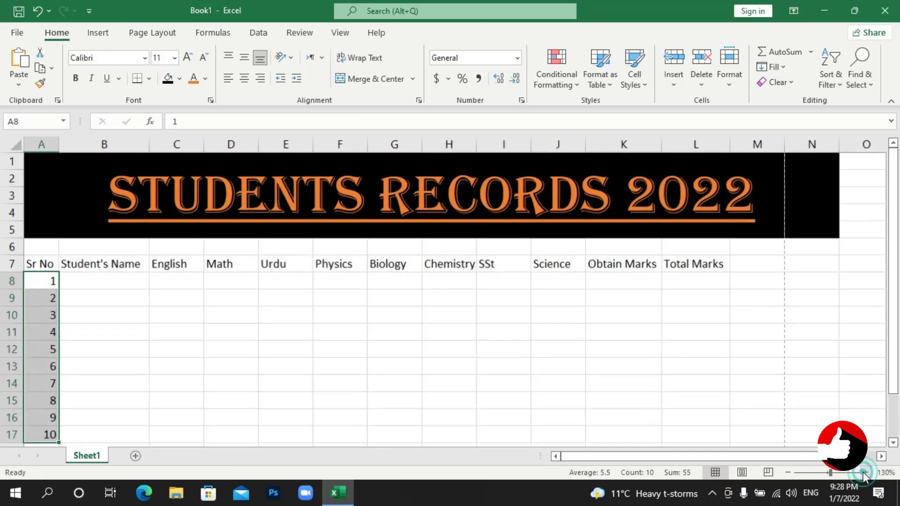
left_click(865, 472)
scroll(659, 391, "up", 1)
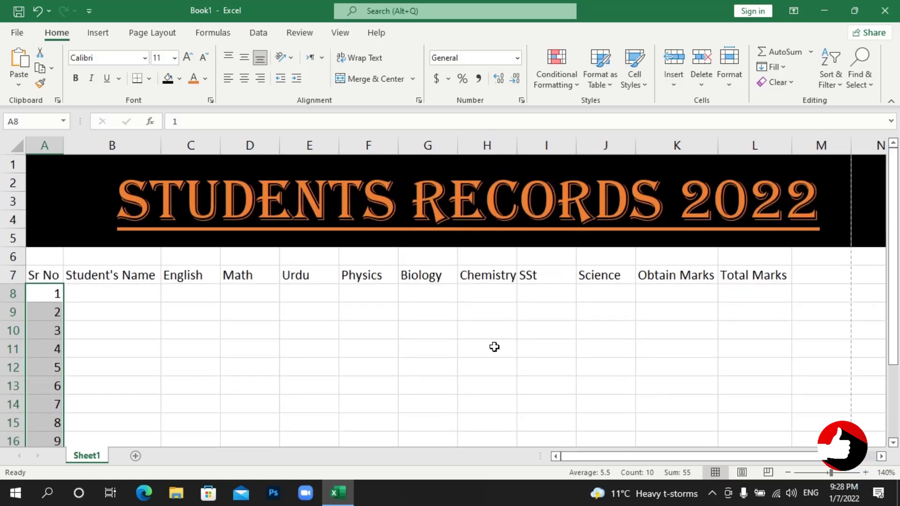
left_click(112, 293)
type("Rizwan Usman Kashif Imran Asif")
Enter the first student's subject marks 80, 90, 120, 110, 90, 90, 120 and 100 in C8 to J8, and 1100 in L8
left_click(181, 291)
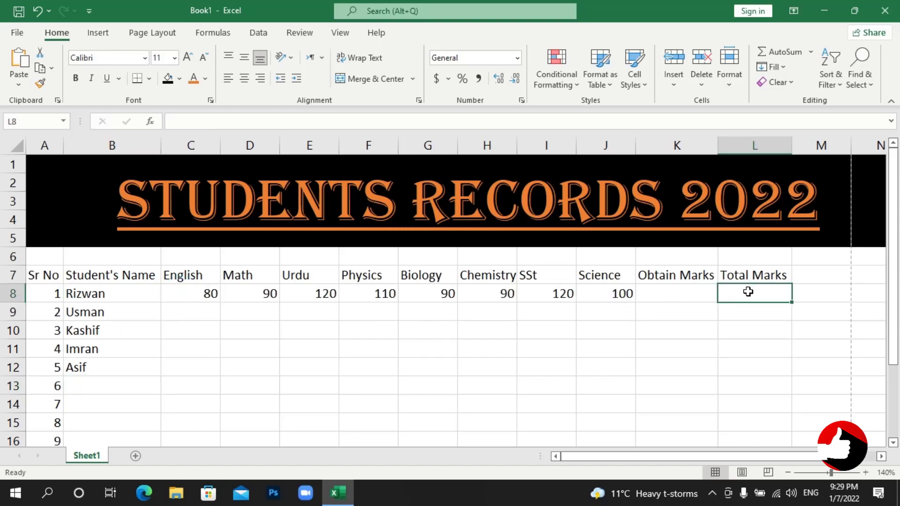
type("1100")
key("Return")
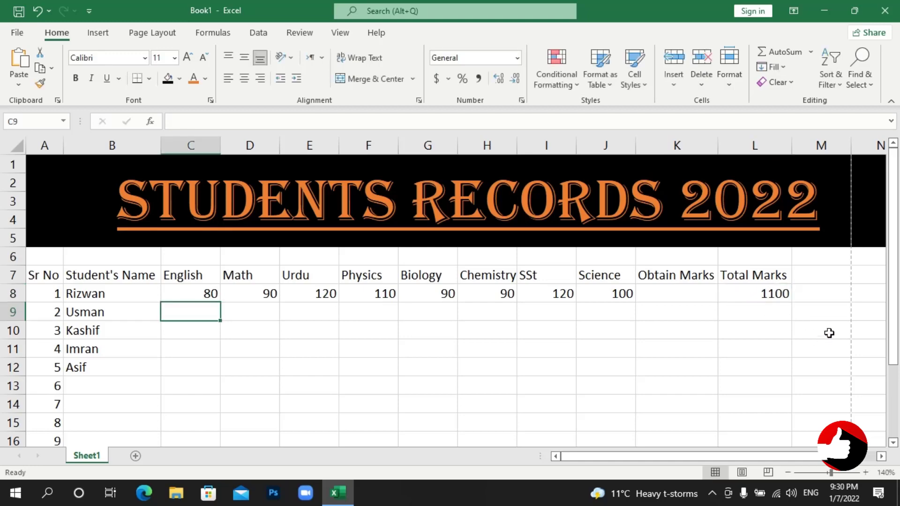
Fill the total of 1100 from L8 down the Total Marks column to L17
scroll(812, 324, "down", 1)
left_click(777, 238)
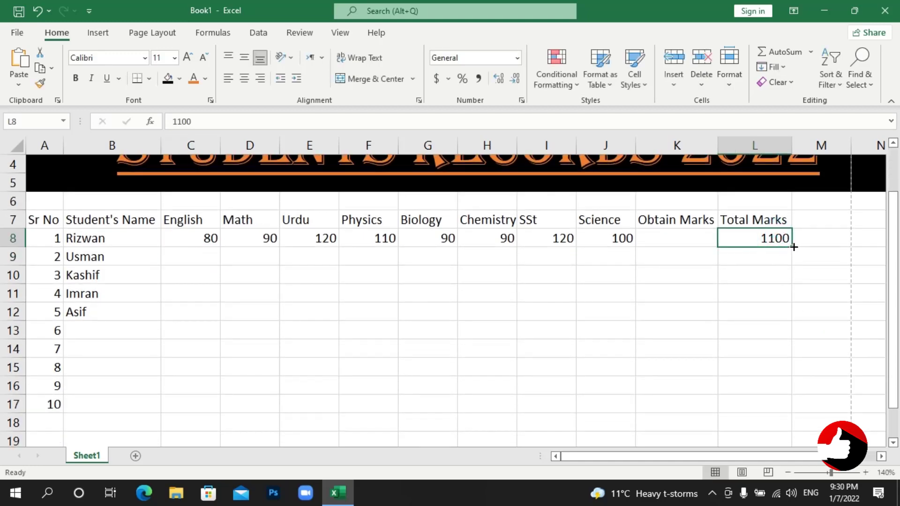
left_click_drag(794, 247, 782, 404)
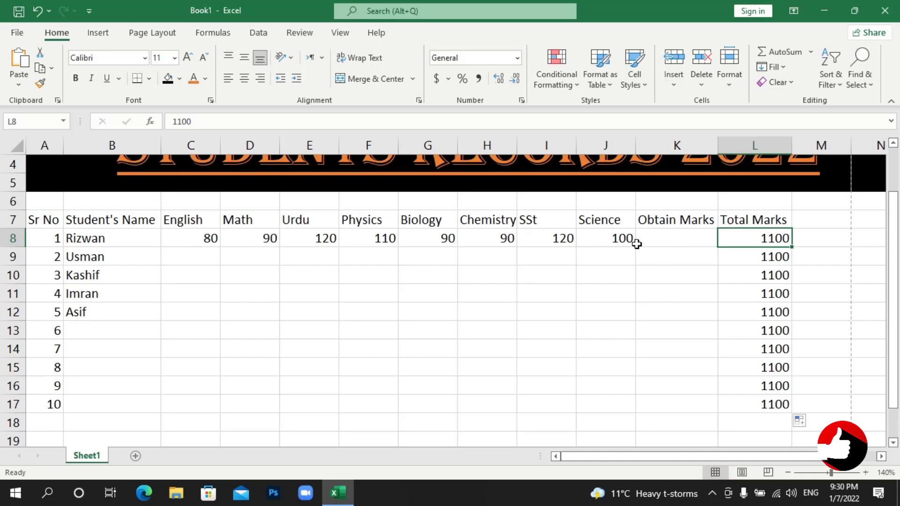
Total the first student's marks C8 to J8 into the Obtain Marks cell K8 with AutoSum
left_click(694, 240)
scroll(583, 333, "up", 1)
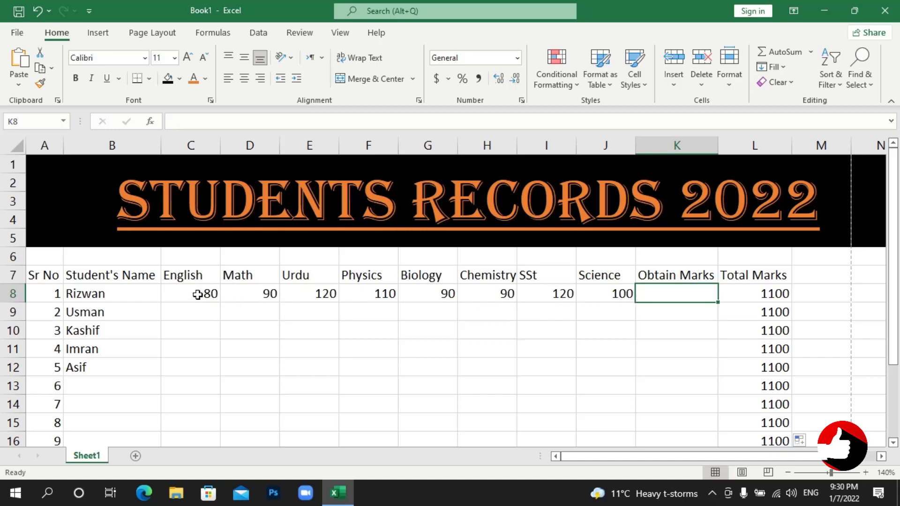
left_click_drag(198, 294, 680, 294)
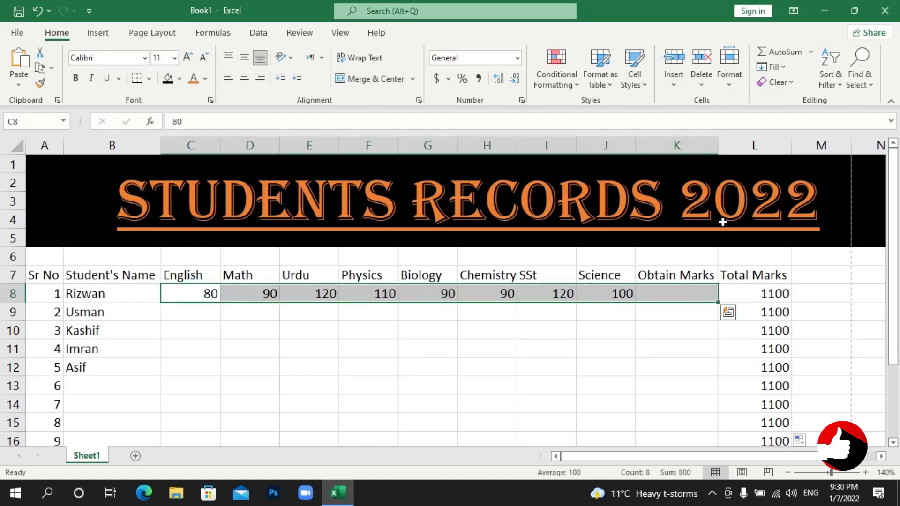
left_click(771, 52)
left_click(677, 330)
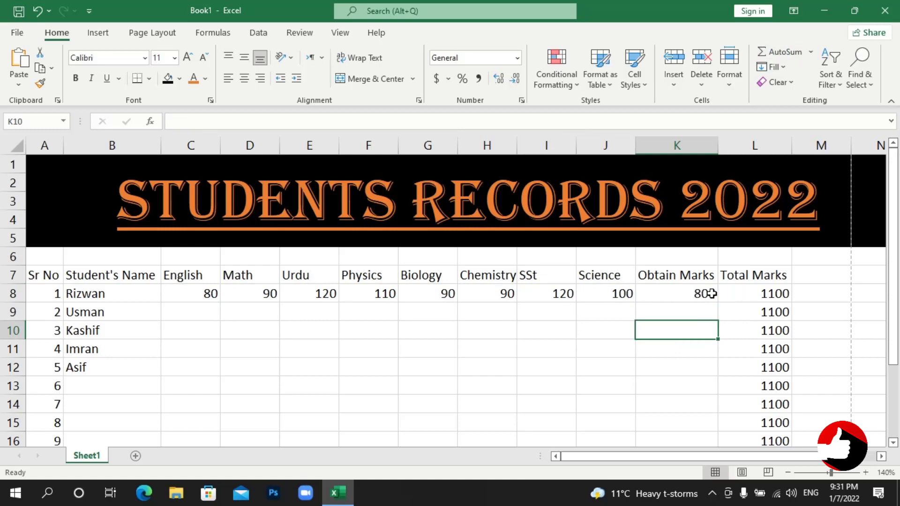
left_click(678, 295)
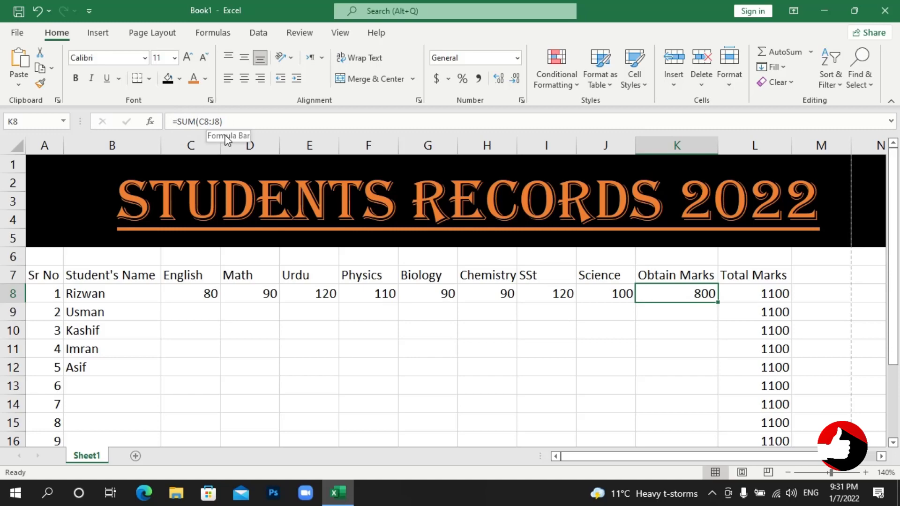
Clear the AutoSum formula from the first student's Obtain Marks cell K8
key("Down")
key("Down")
key("Down")
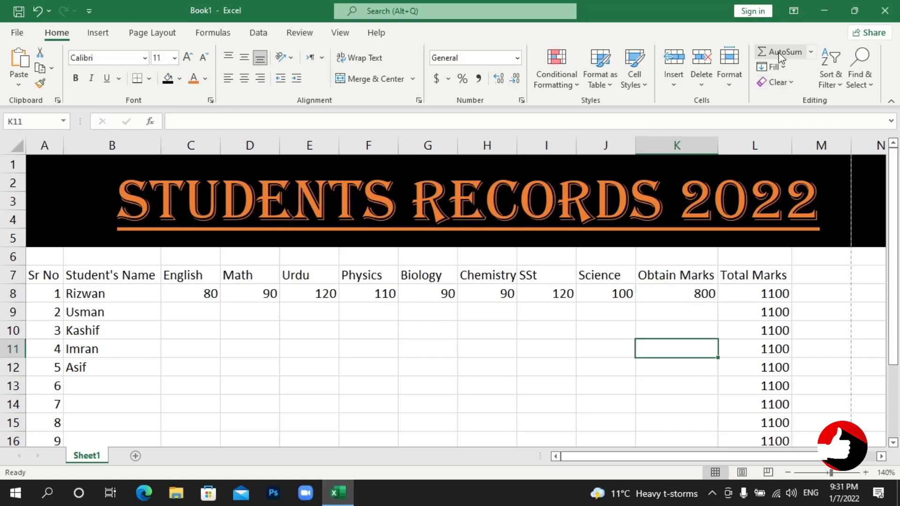
left_click(683, 298)
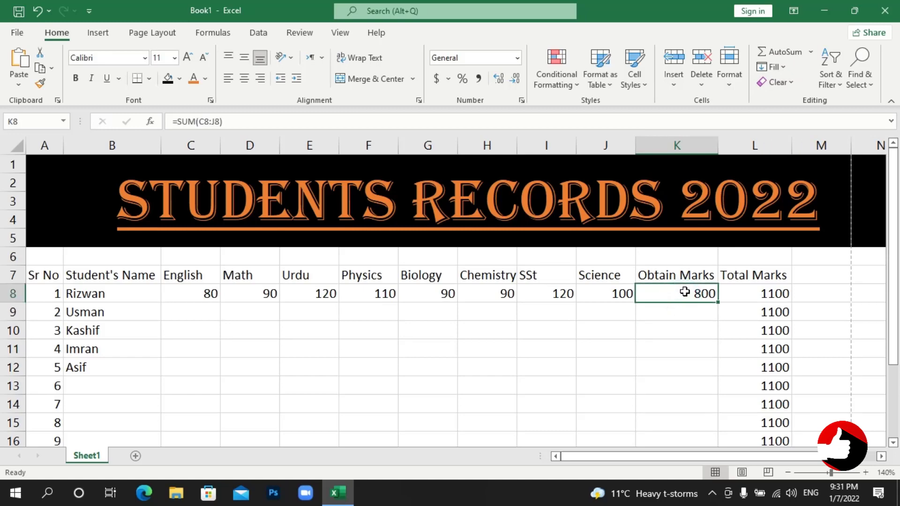
key("Delete")
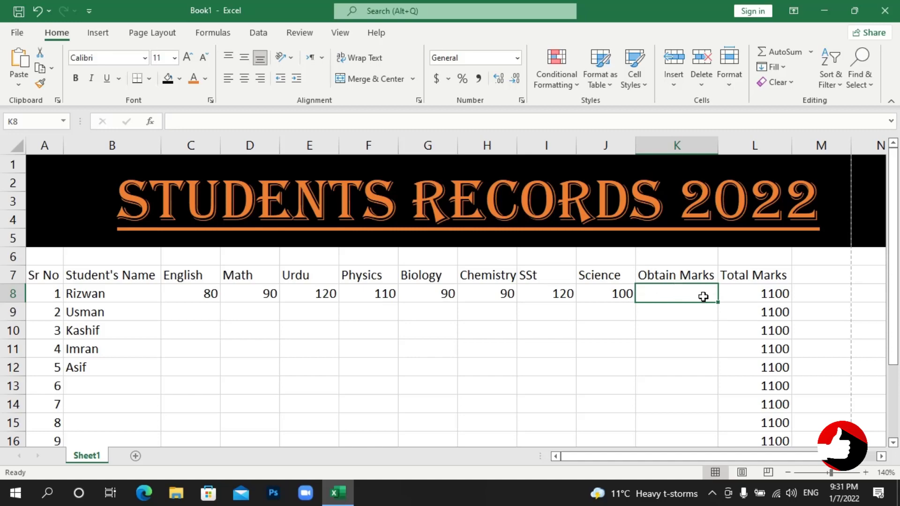
Insert the SUM function in K8 with the range C8:J8 as its Number1 argument
left_click(150, 124)
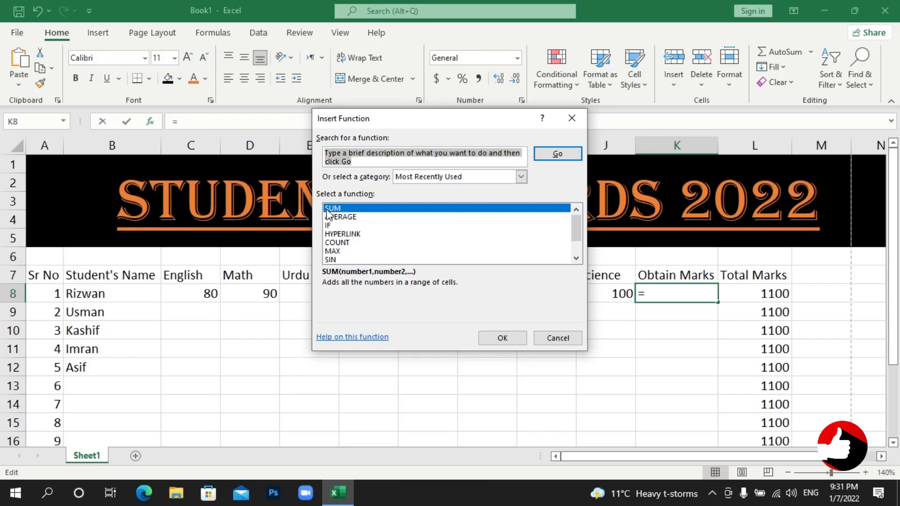
left_click(499, 337)
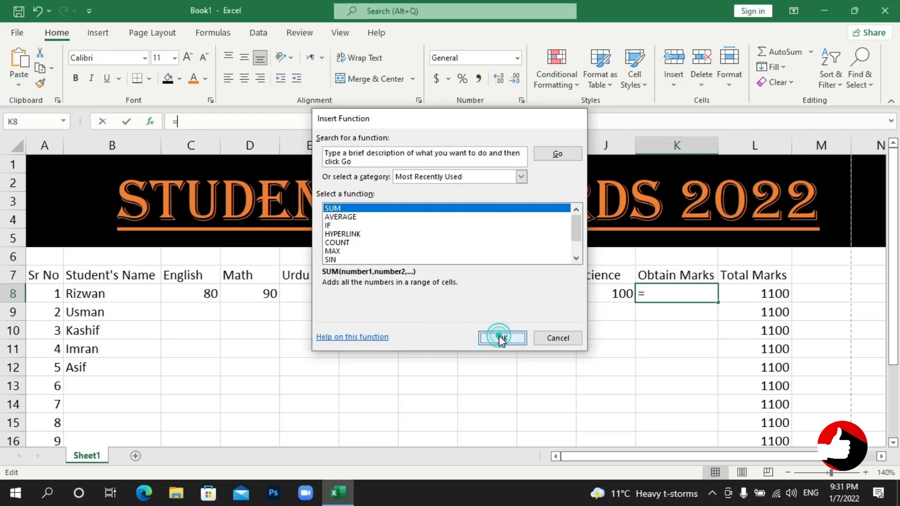
left_click_drag(426, 128, 379, 361)
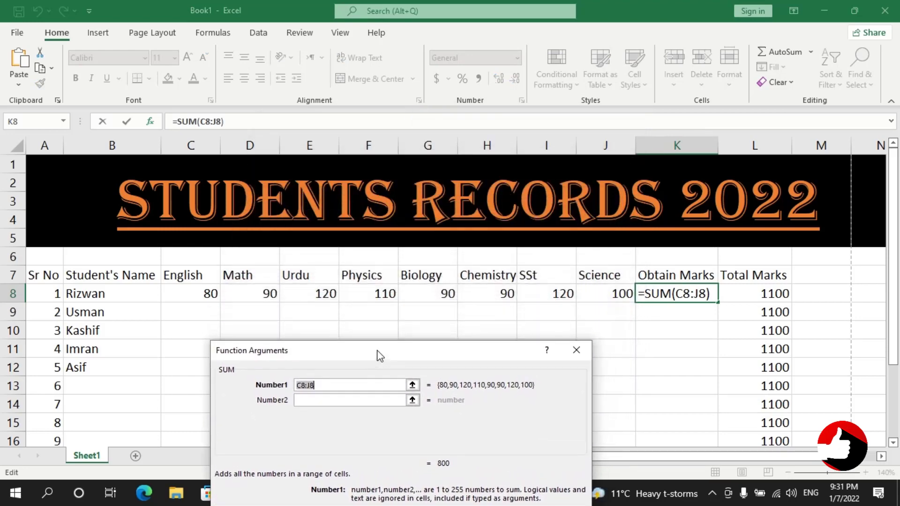
left_click(210, 294)
left_click_drag(210, 293, 587, 297)
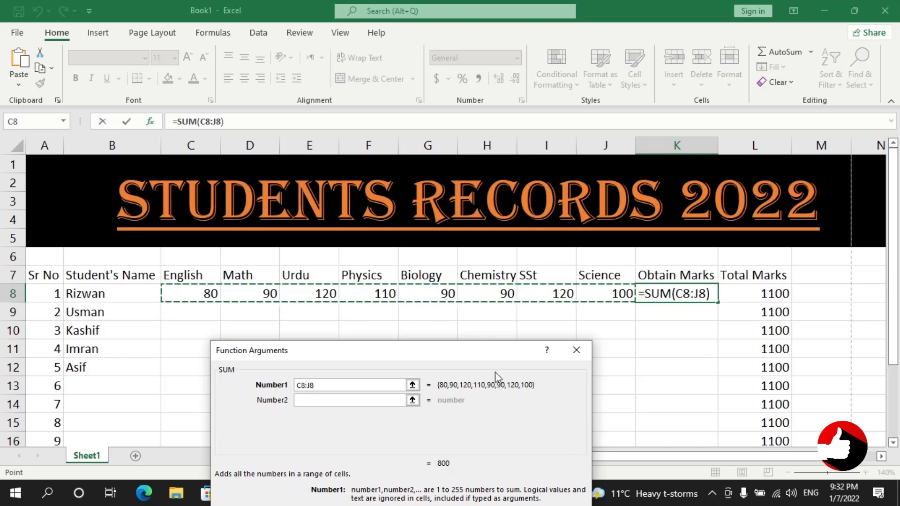
left_click_drag(492, 392, 416, 274)
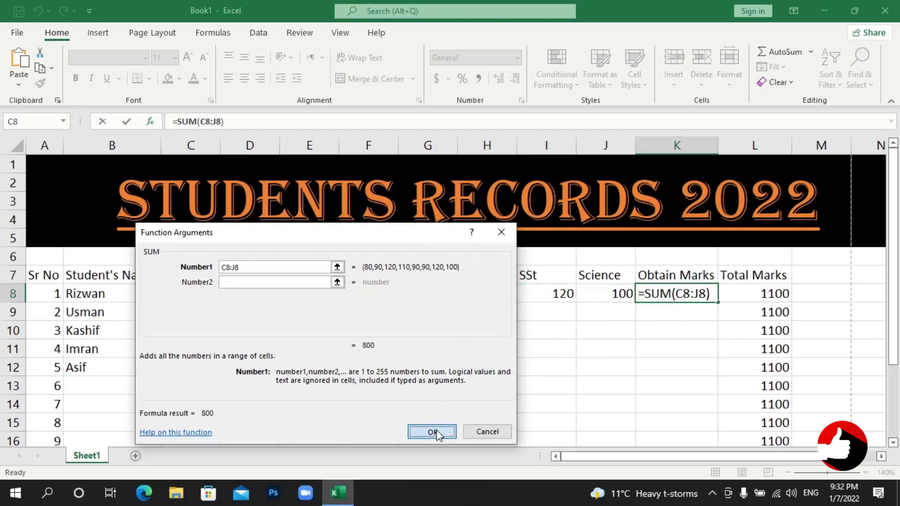
left_click(438, 429)
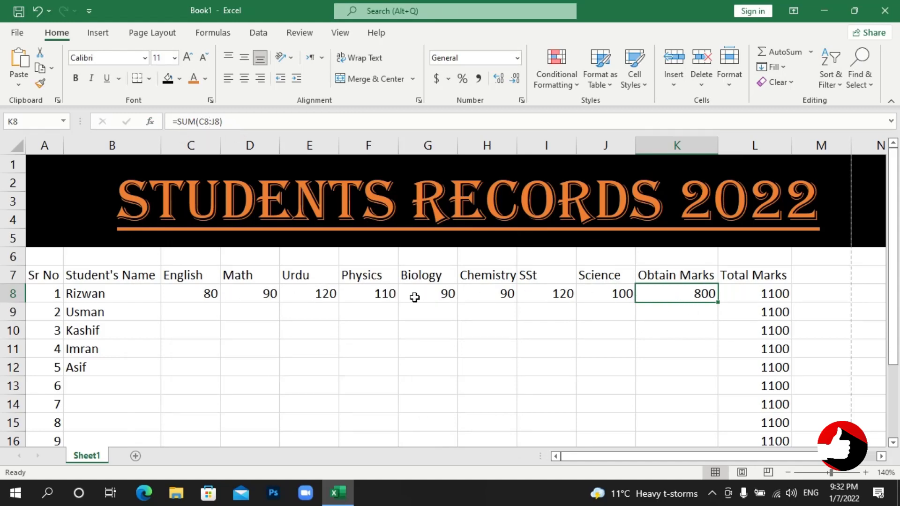
Change the first student's English mark in C8 to 120 and Chemistry mark in H8 to 130
left_click(190, 294)
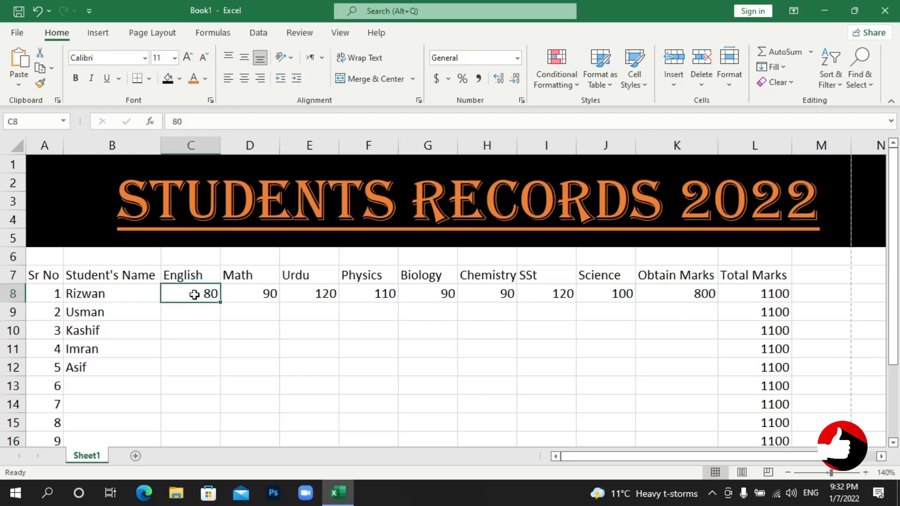
type("120")
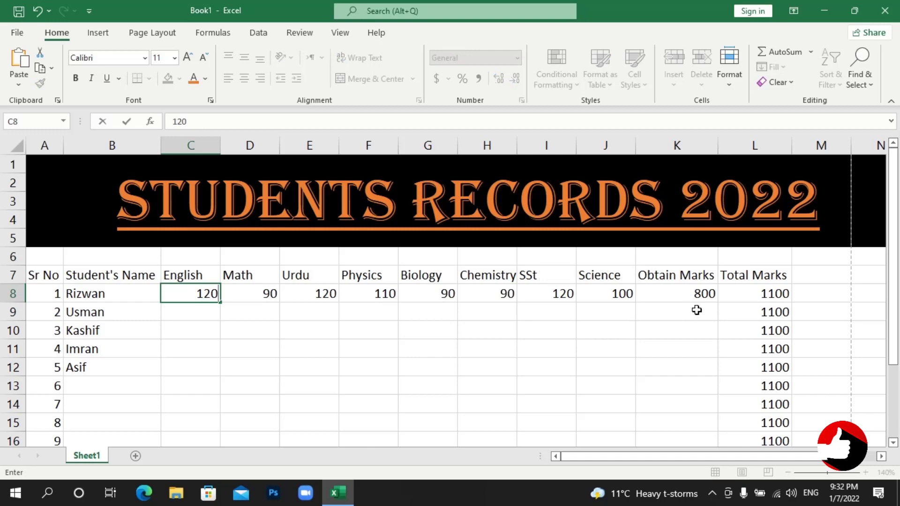
key("Tab")
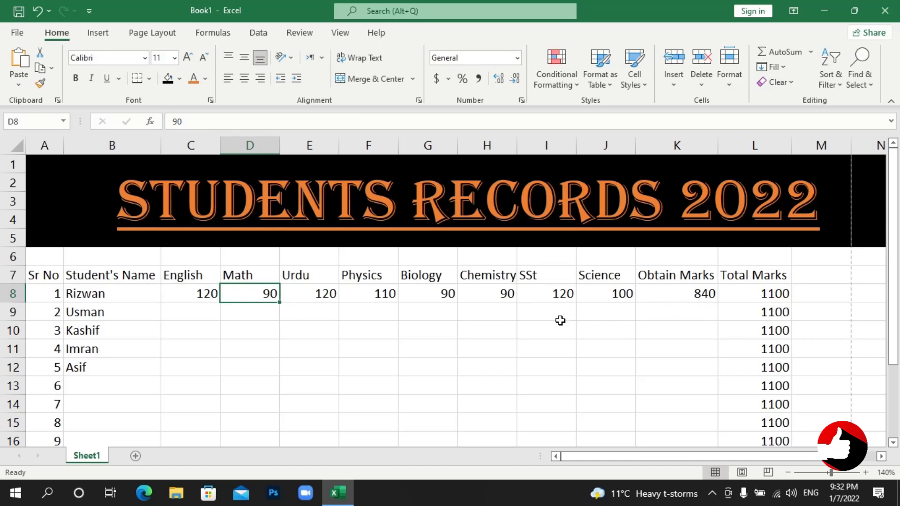
left_click(496, 296)
type("130")
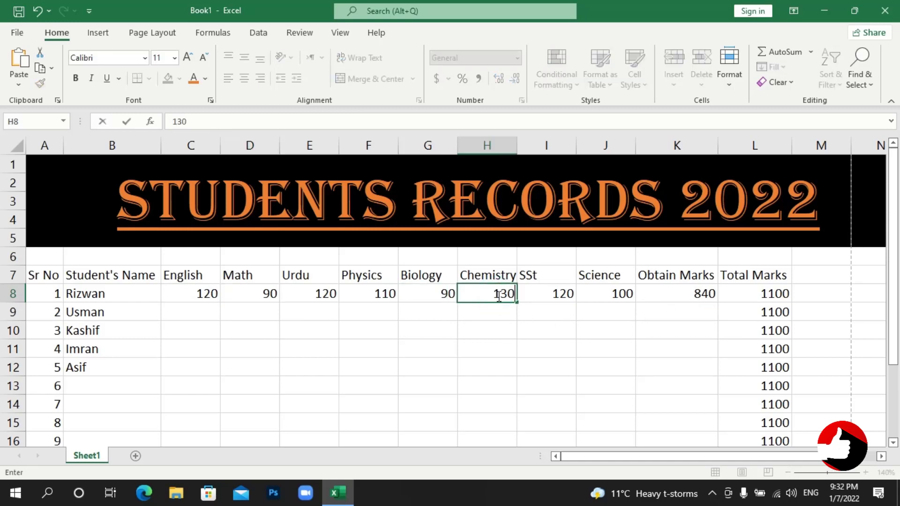
key("Return")
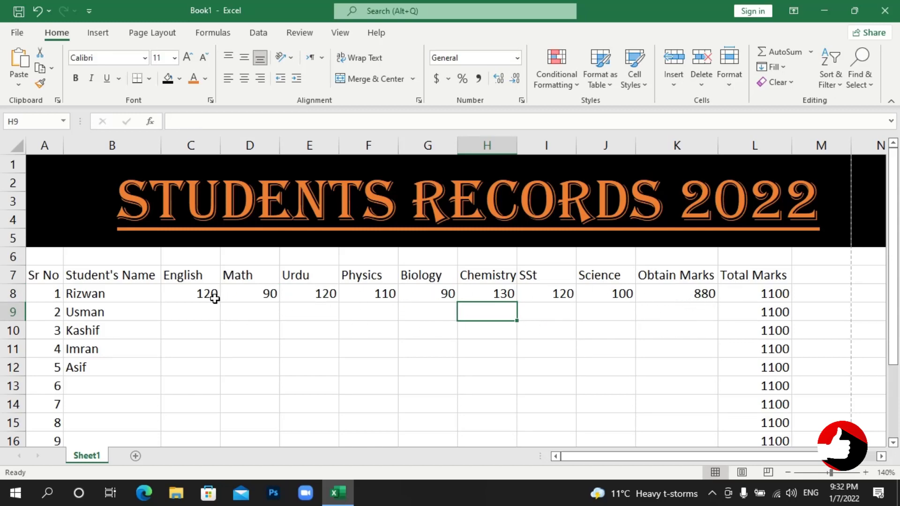
Insert the SUM function in the second student's Obtain Marks cell K9 with the range C9:J9
left_click(684, 313)
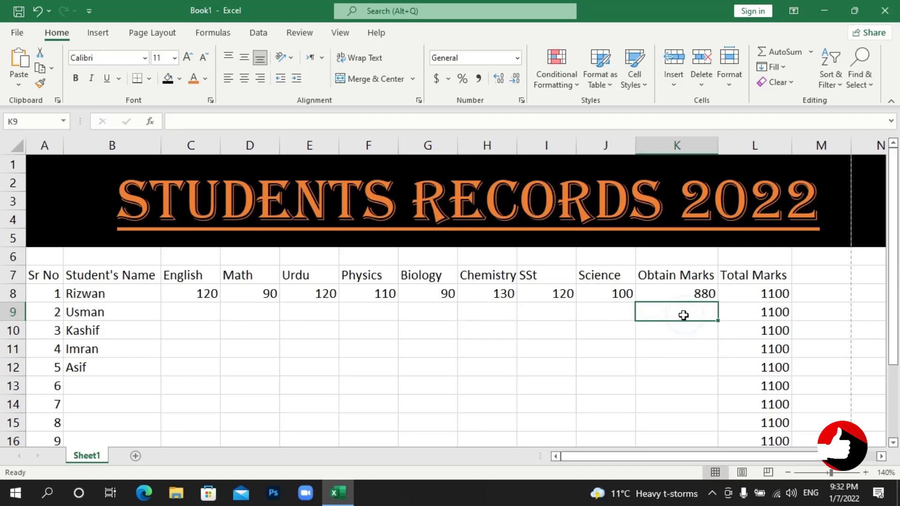
left_click(150, 122)
left_click(223, 313)
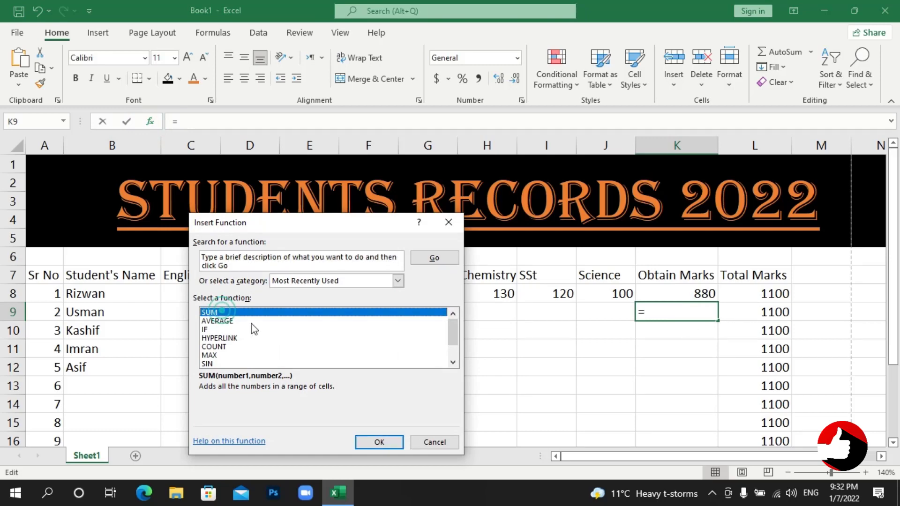
left_click(379, 442)
left_click_drag(282, 241, 281, 395)
left_click_drag(206, 312, 626, 313)
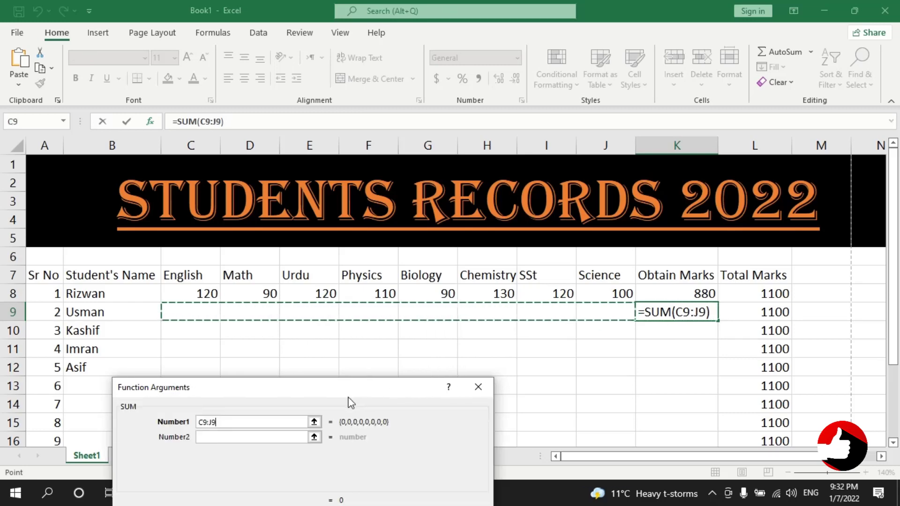
left_click_drag(347, 393, 334, 194)
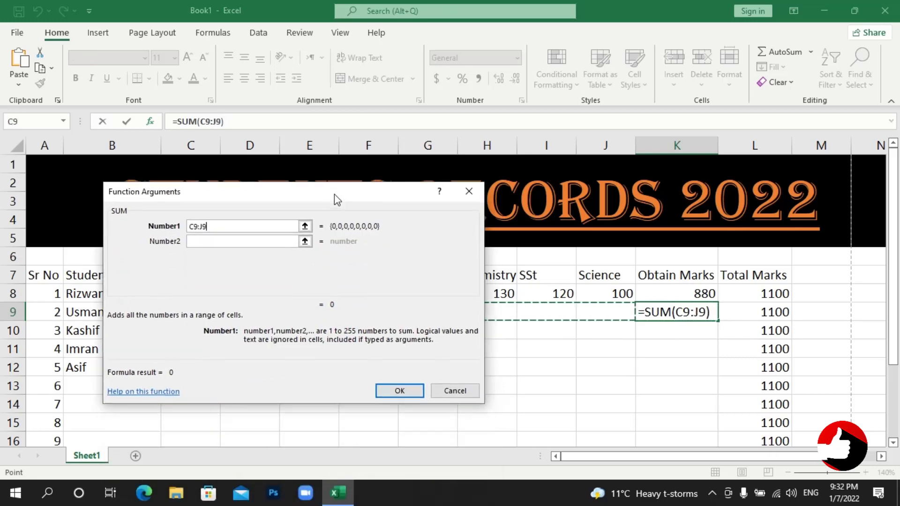
left_click(398, 389)
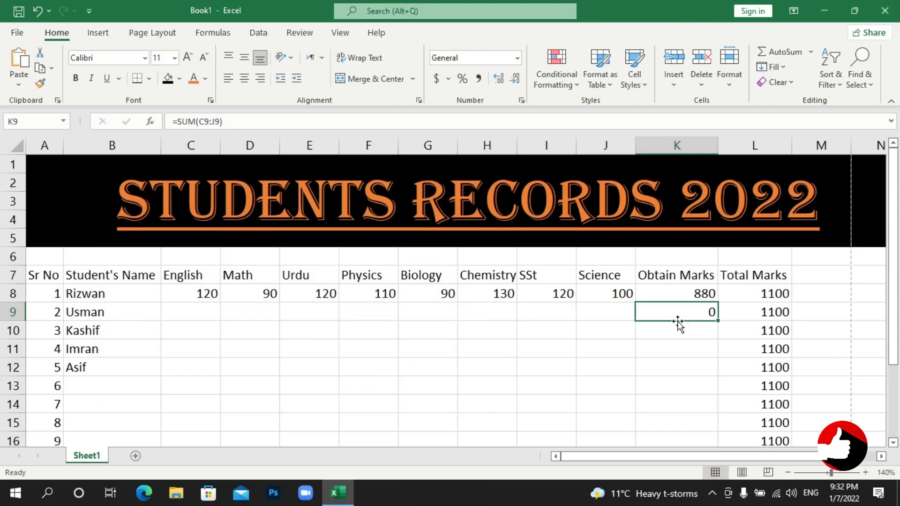
Enter the second student's subject marks 80, 90, 70, 80, 90, 70, 80 and 90 in C9 to J9
left_click(202, 313)
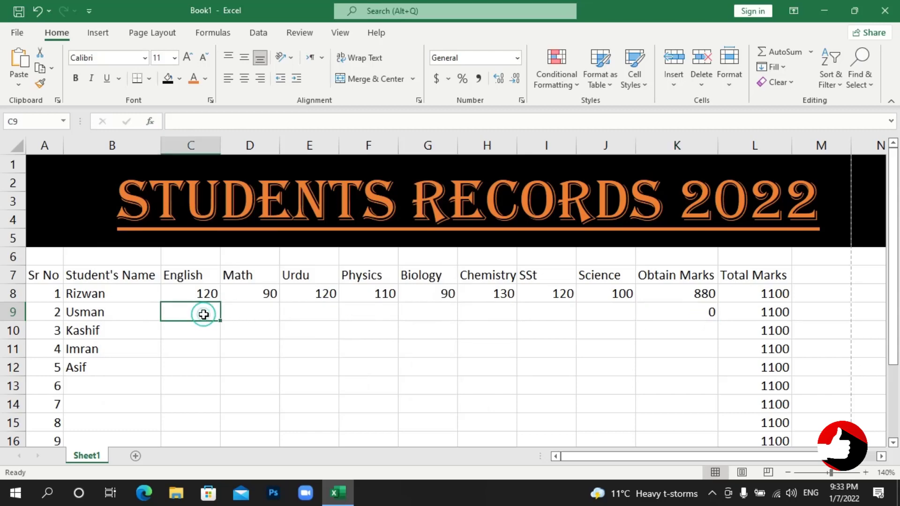
type("80")
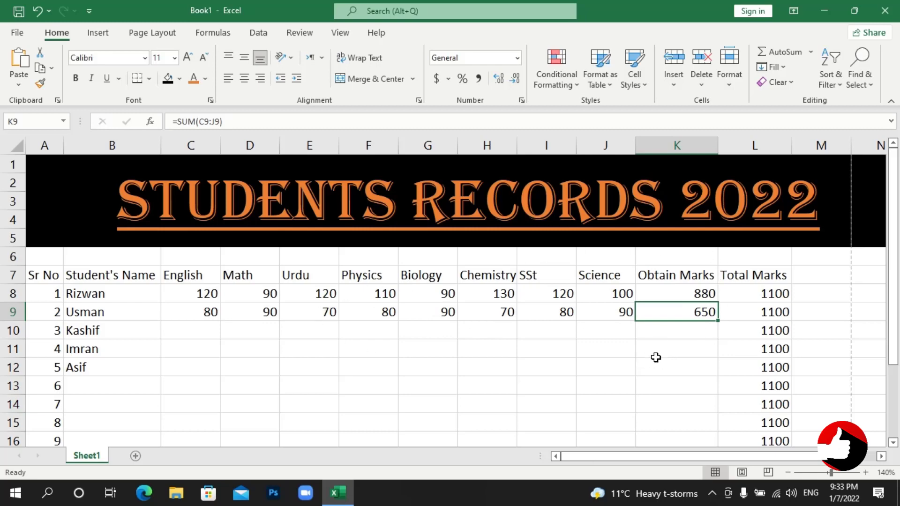
Fill the SUM formula from K9 down the Obtain Marks column to K17
scroll(638, 343, "down", 2)
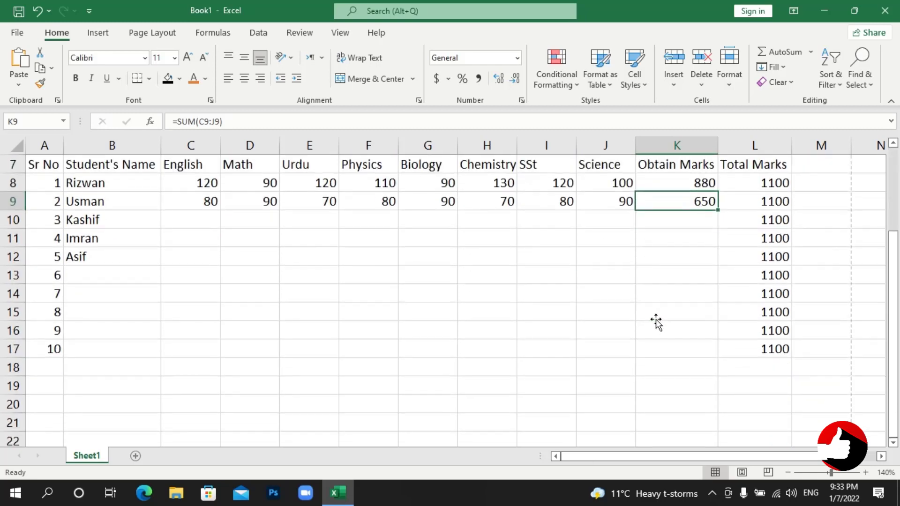
scroll(657, 321, "up", 1)
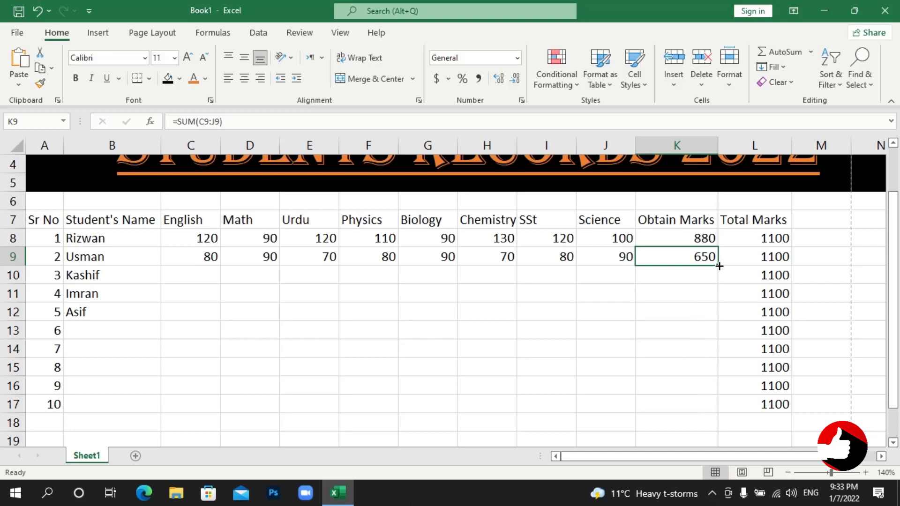
left_click_drag(719, 265, 713, 409)
Examine the copied SUM formulas in the Obtain Marks cells K10 to K16
left_click(698, 276)
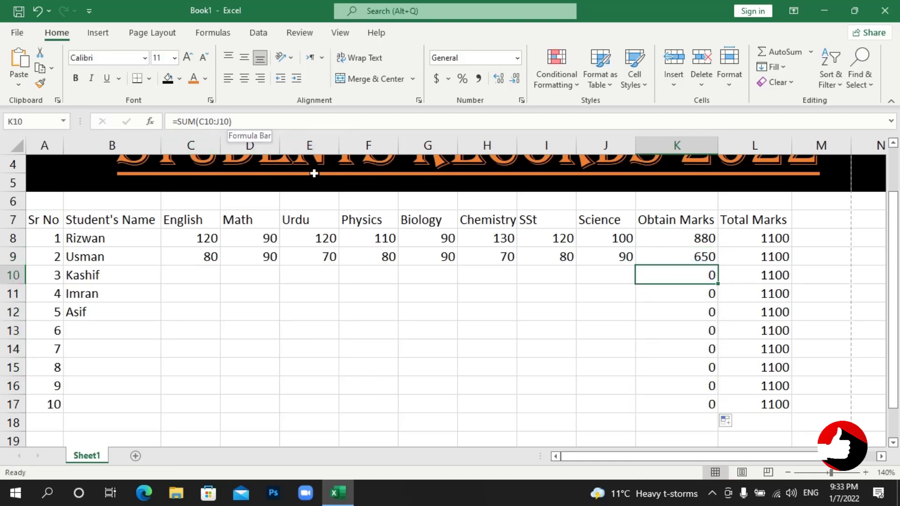
left_click(659, 295)
left_click(663, 313)
left_click(674, 335)
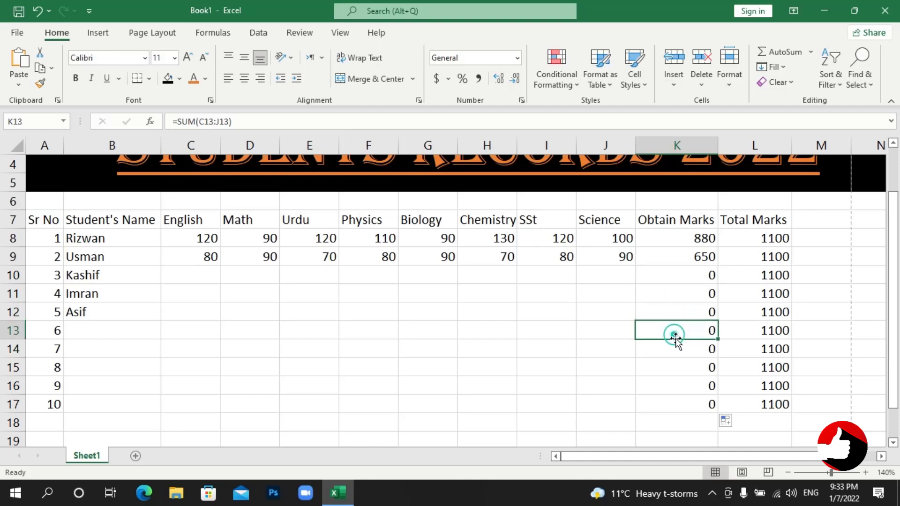
left_click(675, 348)
left_click(677, 363)
left_click(679, 380)
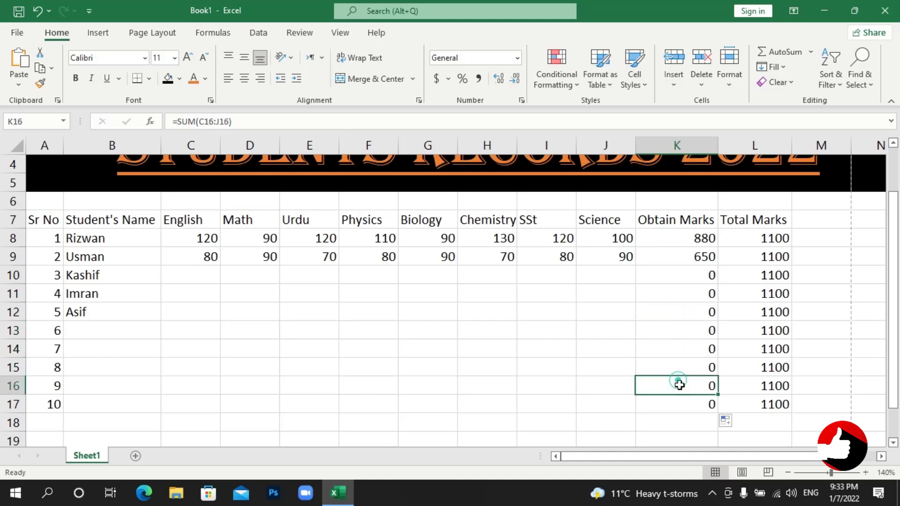
Enter the third student's subject marks 60, 80, 50, 50, 70, 69, 90 and 50 in C10 to J10
left_click(207, 276)
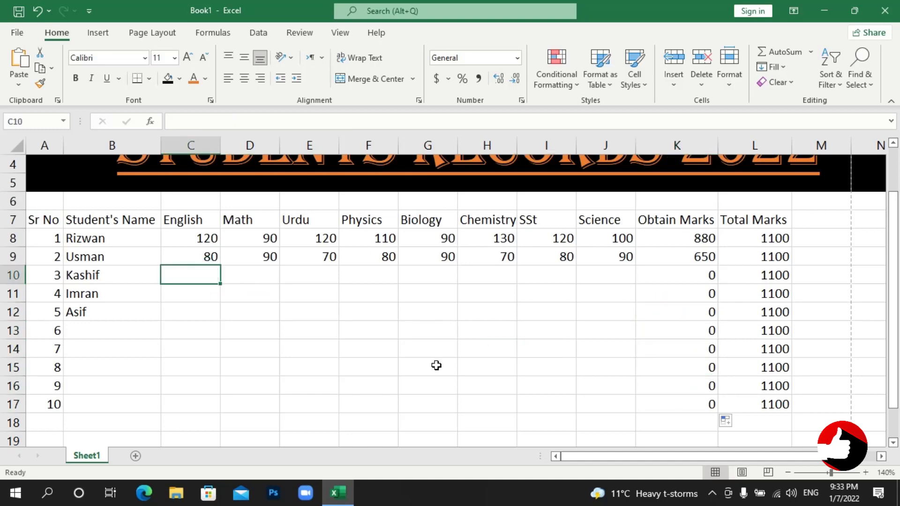
type("60")
key("Tab")
type("80")
key("Tab")
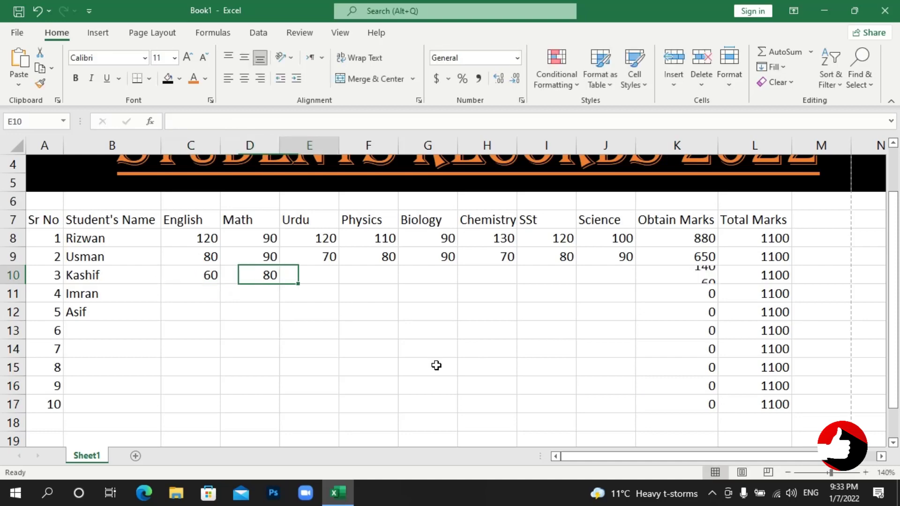
type("50")
key("Tab")
type("50")
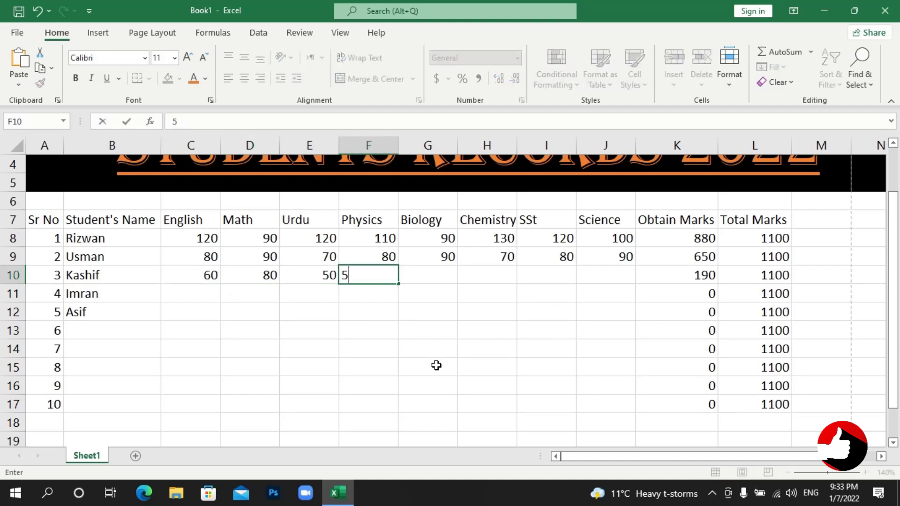
key("Tab")
type("70")
key("Tab")
type("69")
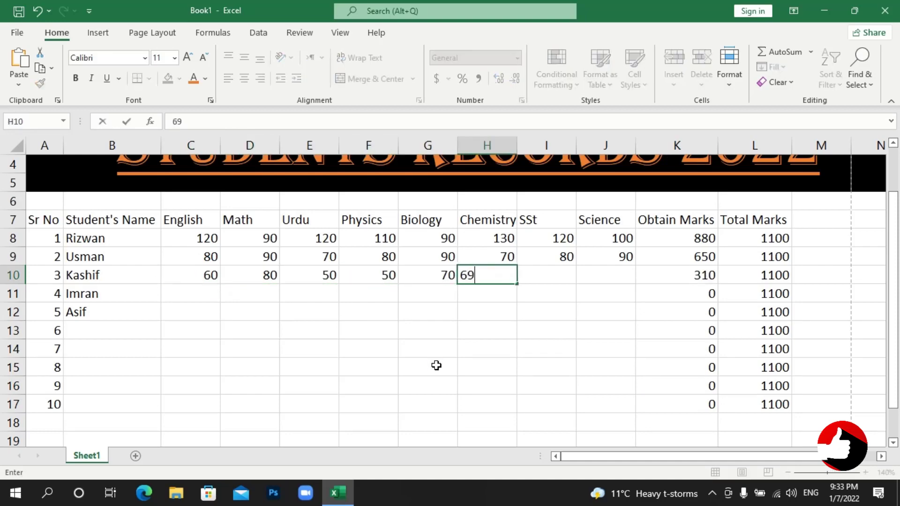
key("Tab")
type("90")
key("Tab")
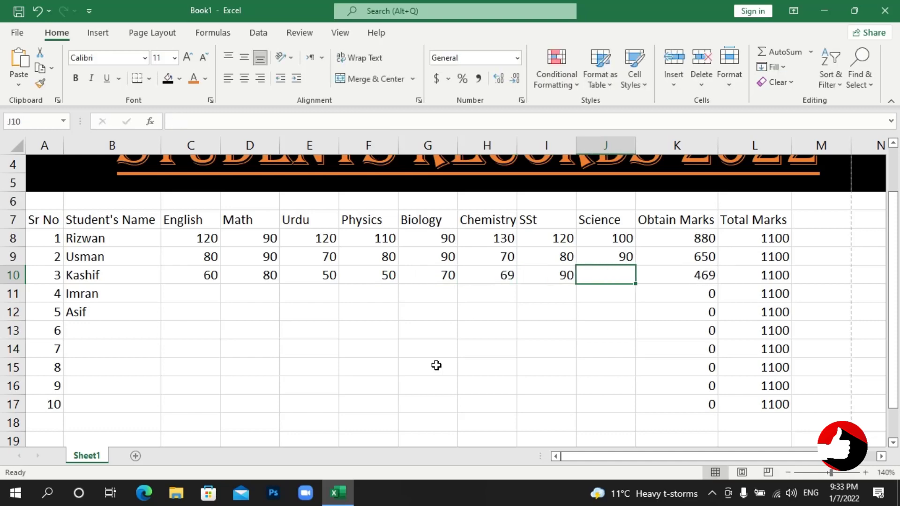
type("50")
key("Tab")
Add the heading Percentage in M7 after Total Marks and autofit the width of column M
left_click_drag(581, 457, 653, 458)
scroll(825, 354, "up", 1)
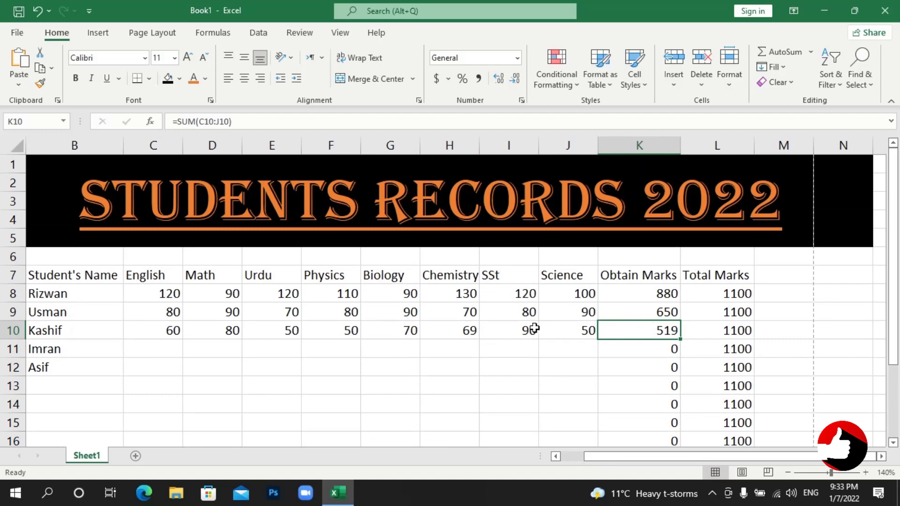
left_click(774, 275)
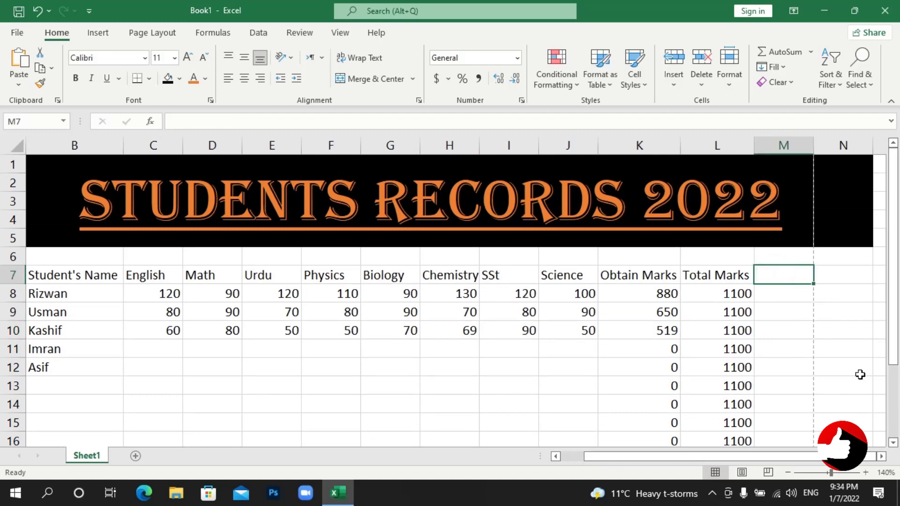
type("Percentage")
double_click(812, 147)
left_click(824, 344)
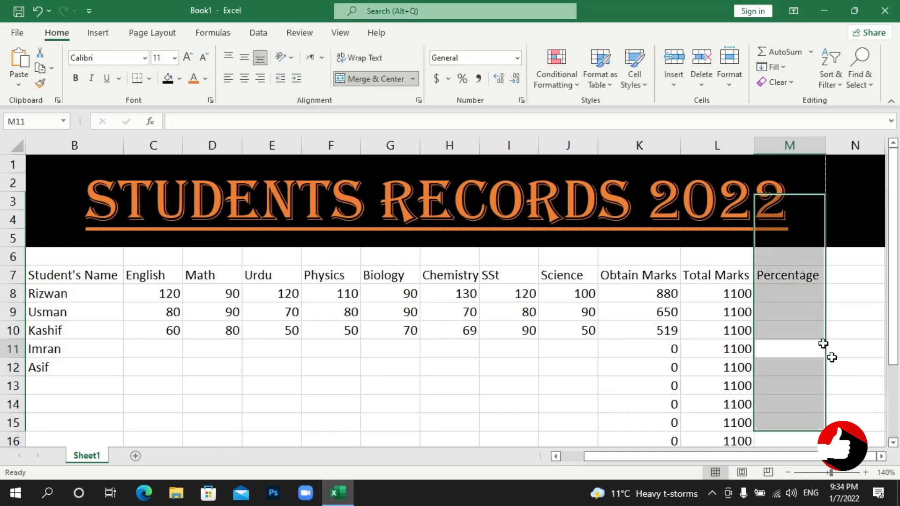
Start the AVERAGE function in the first student's Percentage cell M8, keeping the marks cells uncovered
left_click(765, 292)
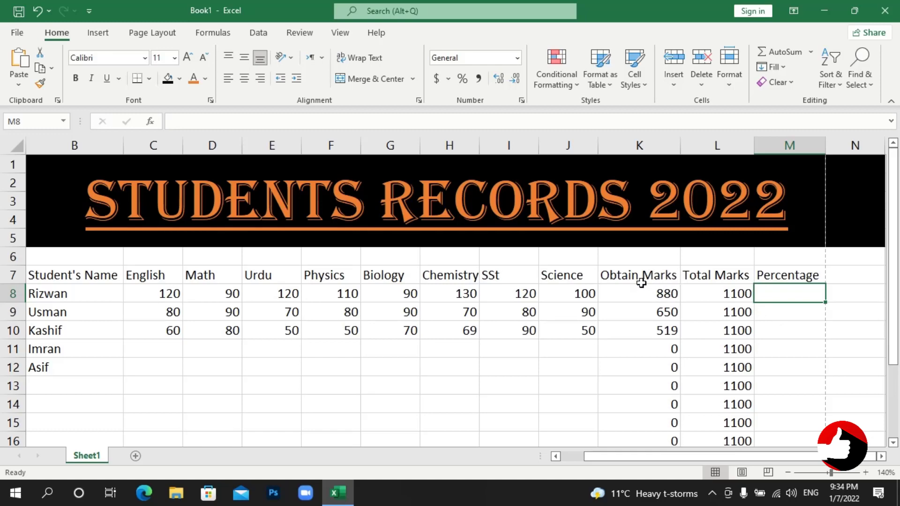
left_click(671, 296)
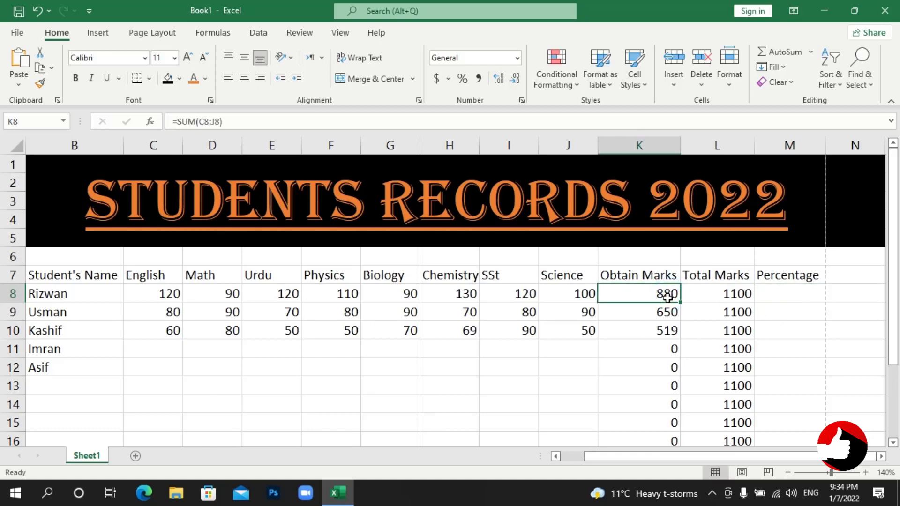
left_click(741, 293)
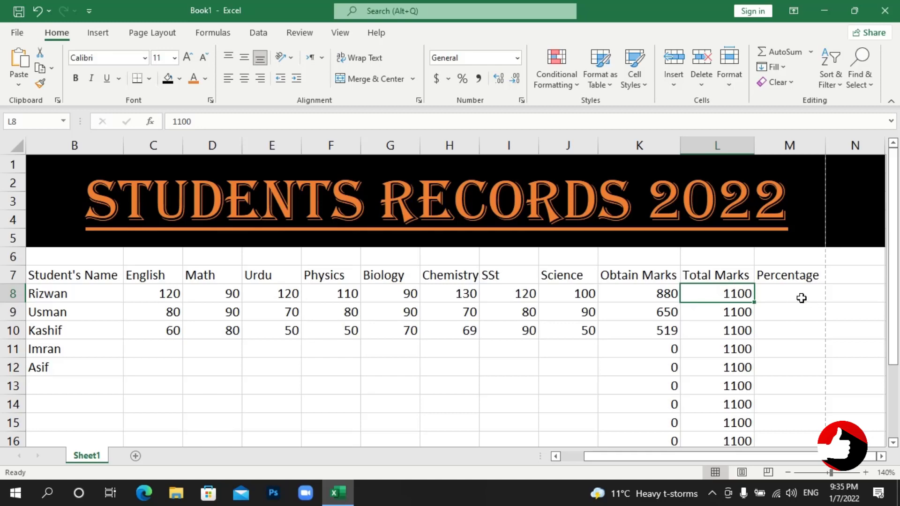
left_click(801, 298)
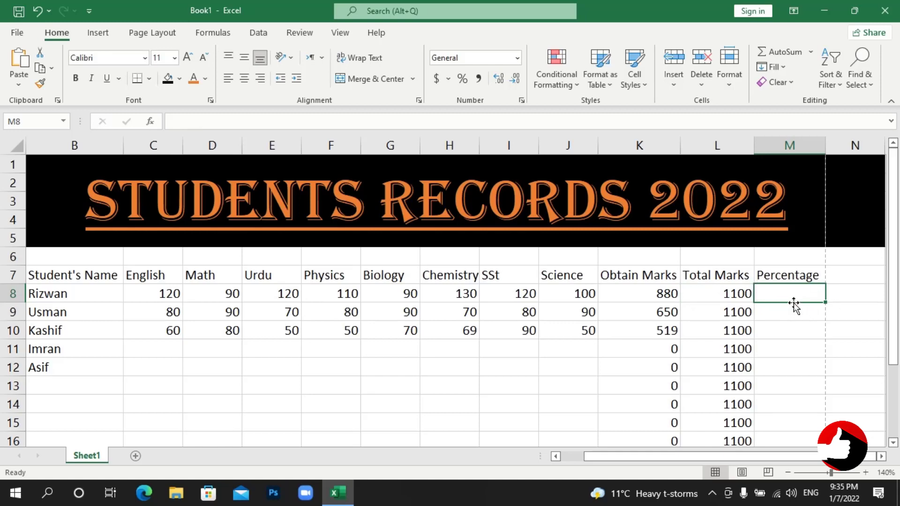
left_click(151, 122)
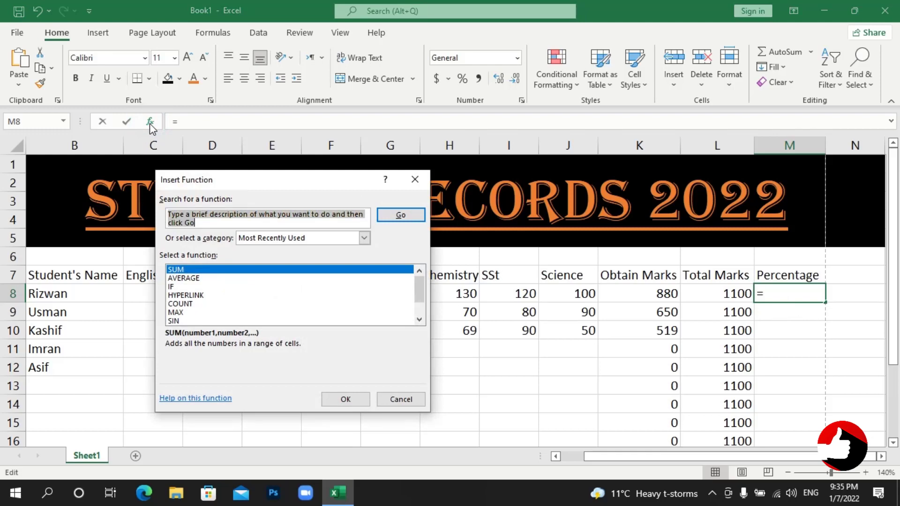
left_click(190, 280)
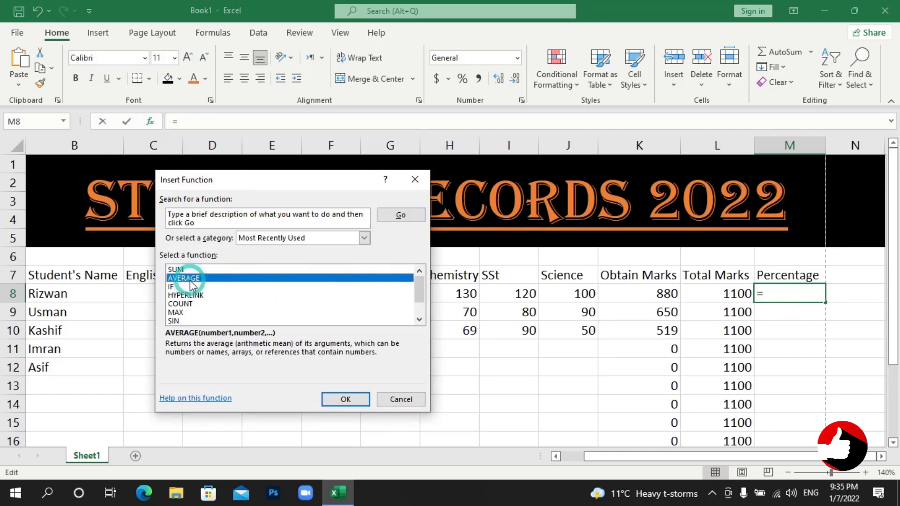
left_click(357, 400)
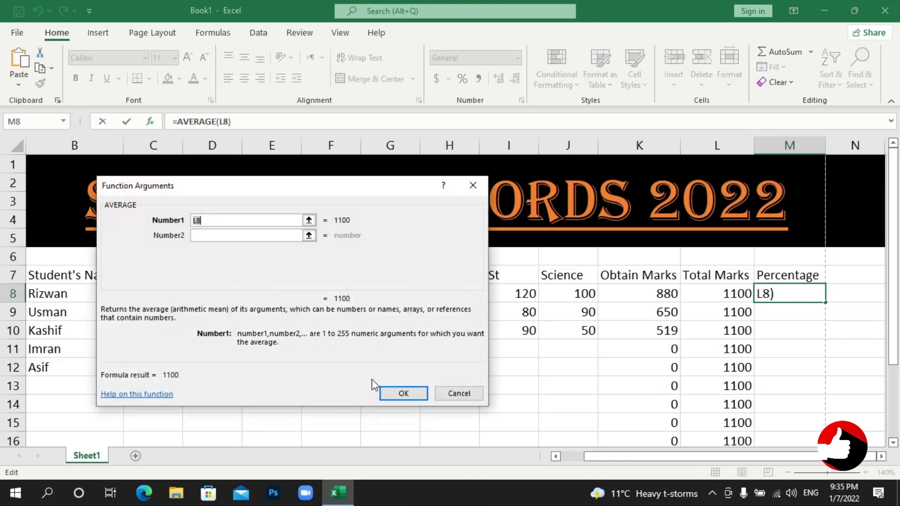
left_click_drag(375, 190, 326, 193)
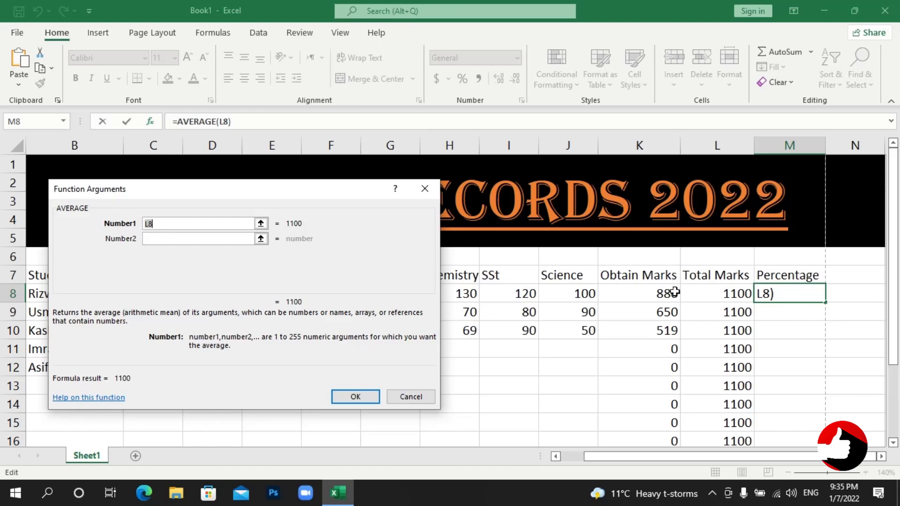
Set the AVERAGE function's first argument to K8/L8*100 and insert it in M8
left_click(660, 294)
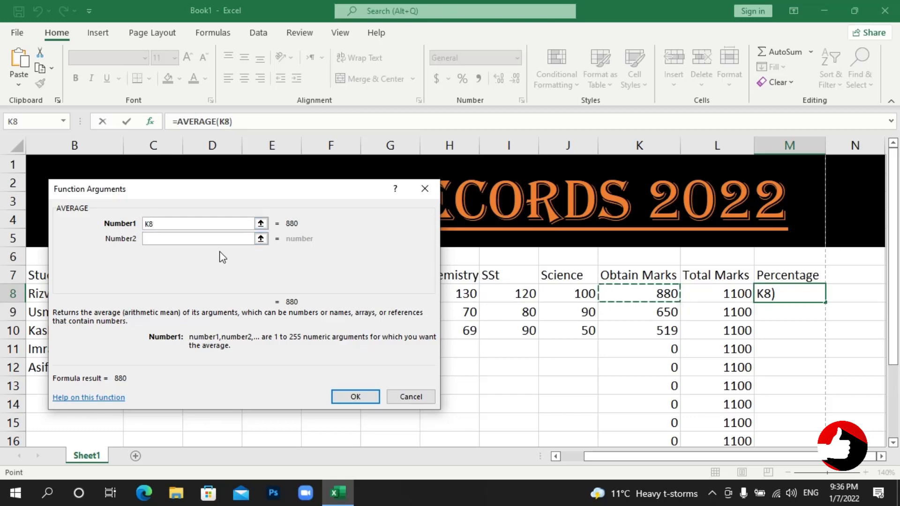
type("?")
key("BackSpace")
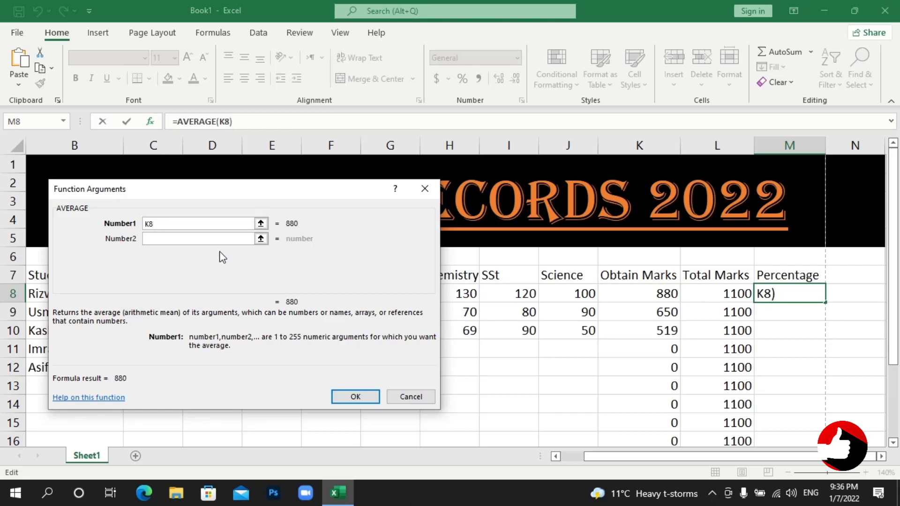
type("/")
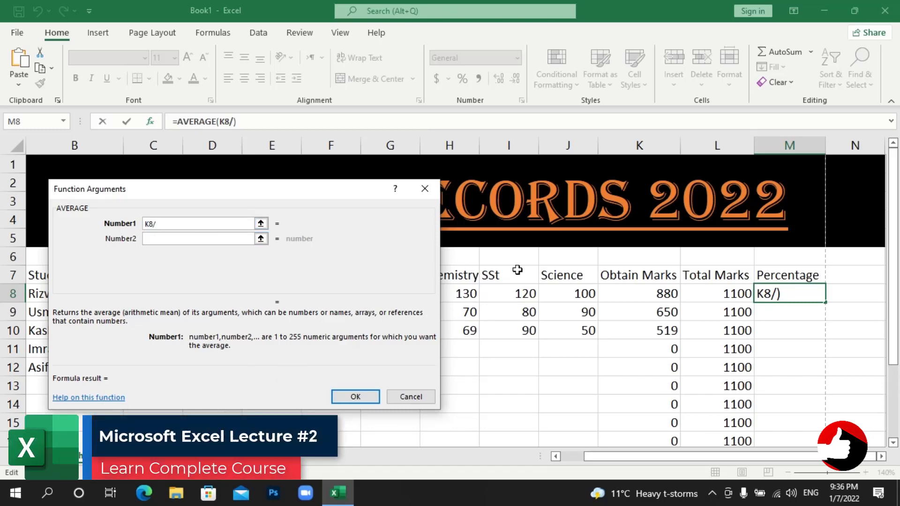
left_click(717, 296)
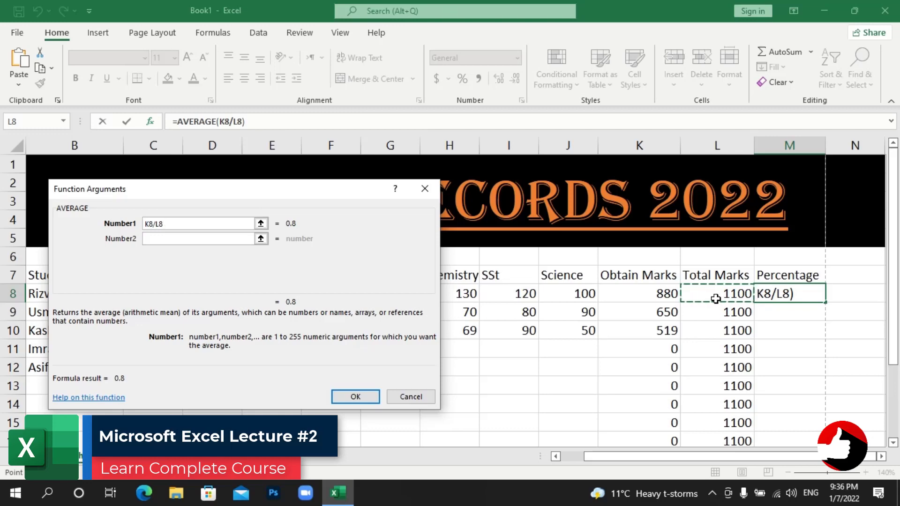
type("*")
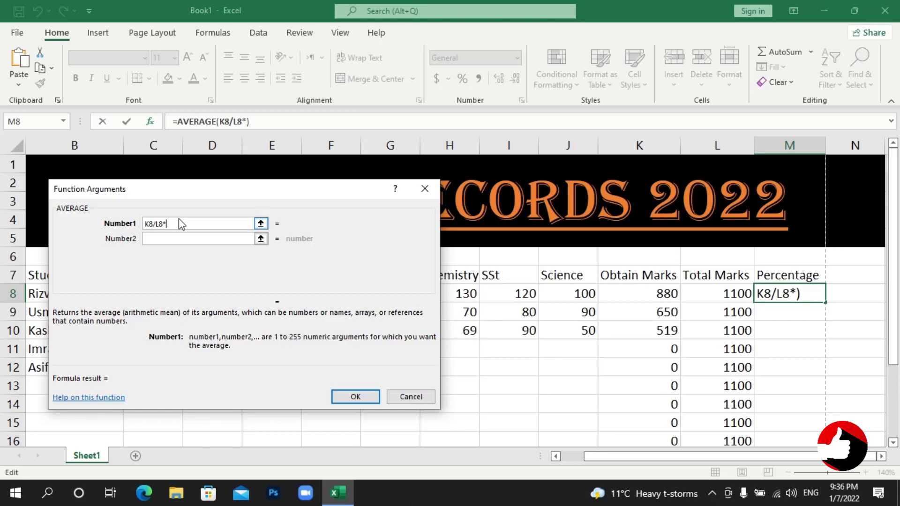
type("100")
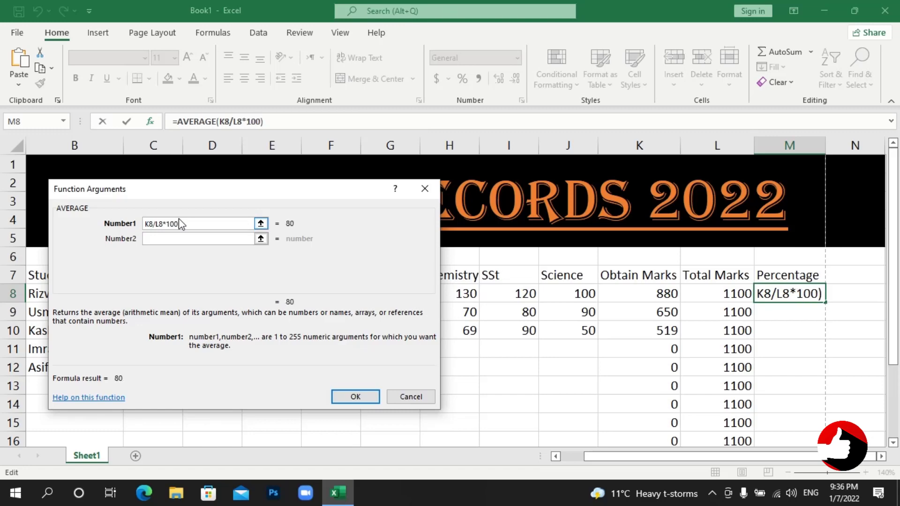
left_click(355, 397)
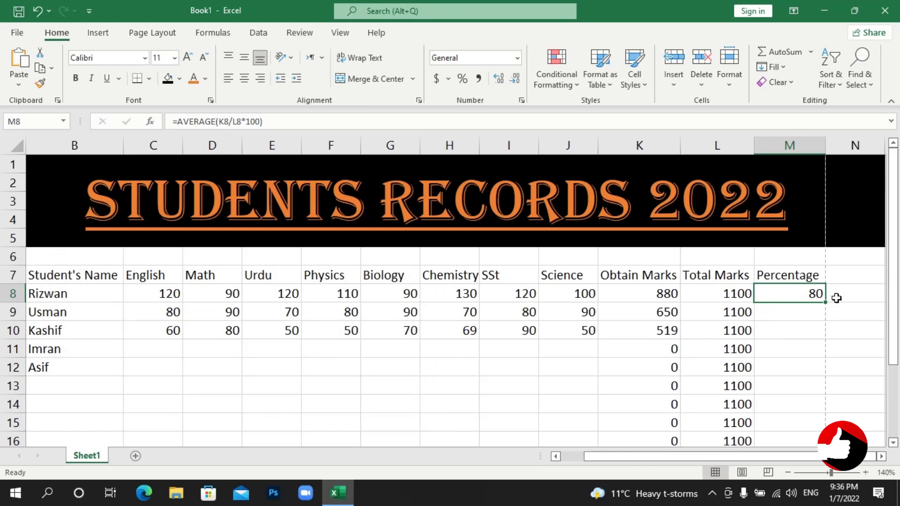
Insert the AVERAGE function in the second student's Percentage cell M9 with the argument K9/L9*100
left_click(807, 311)
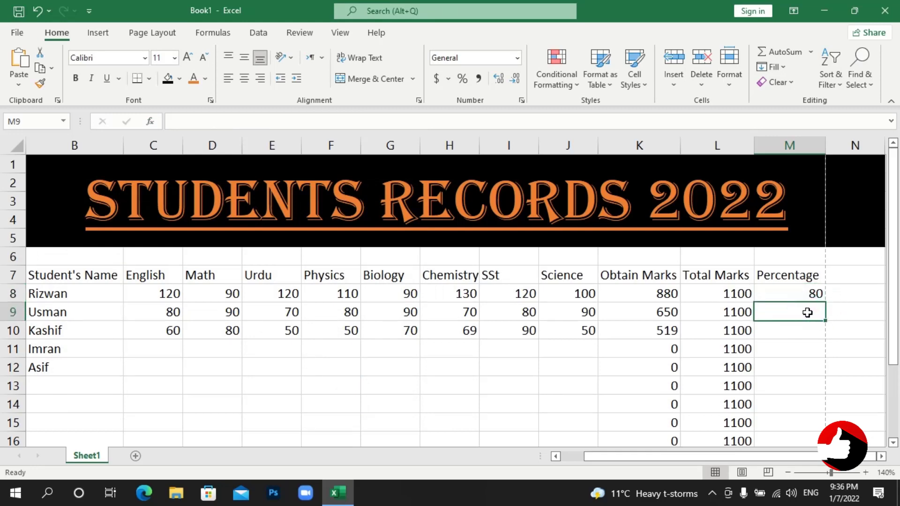
left_click(150, 121)
left_click(160, 279)
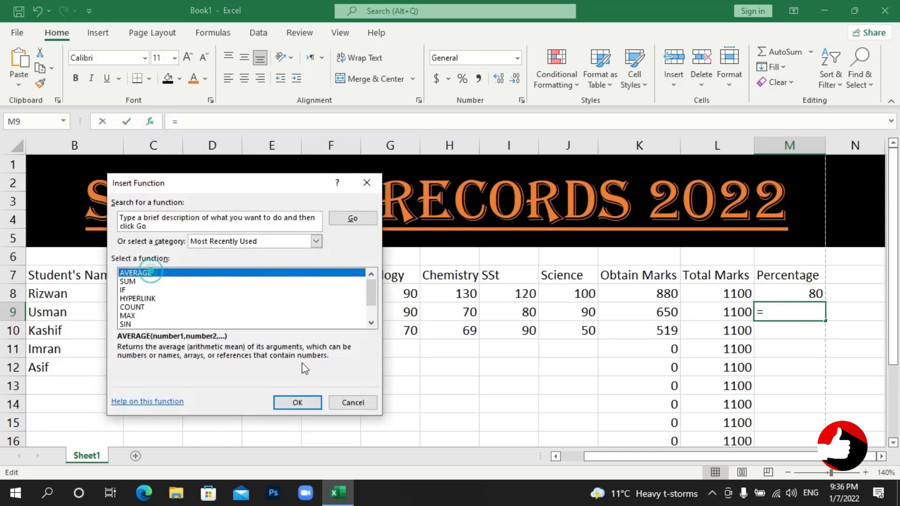
left_click(297, 402)
left_click(671, 311)
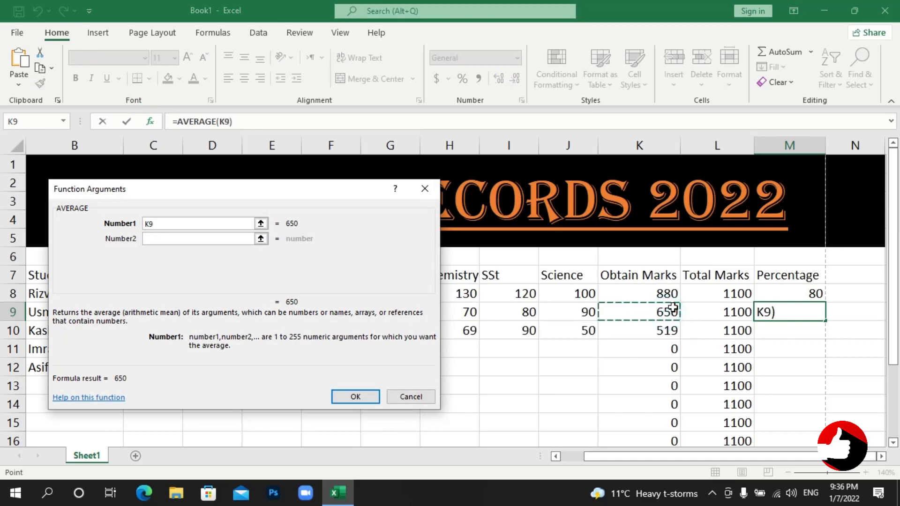
type("/")
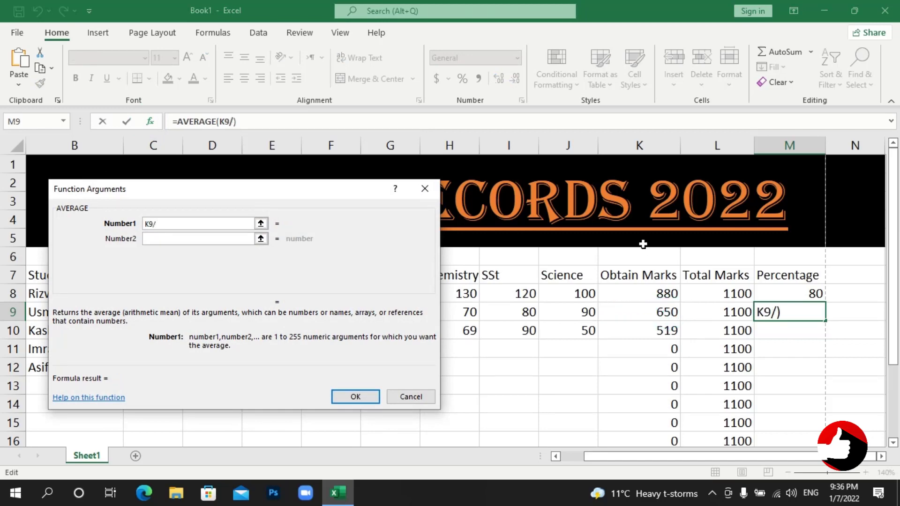
left_click(722, 316)
type("*100")
left_click(356, 396)
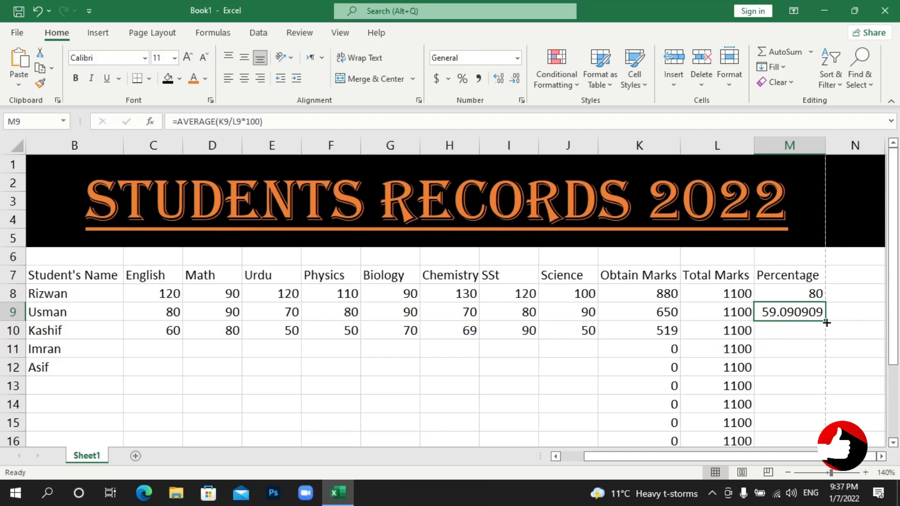
Fill the percentage formula from M9 down the Percentage column to M17
left_click_drag(826, 322, 814, 412)
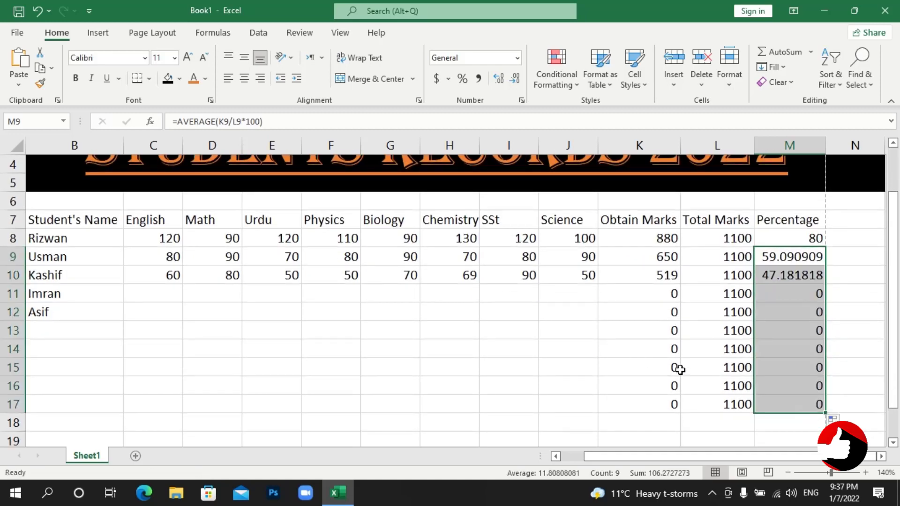
scroll(680, 370, "up", 1)
Reduce the second student's percentage in M9 to zero decimal places
left_click(603, 221)
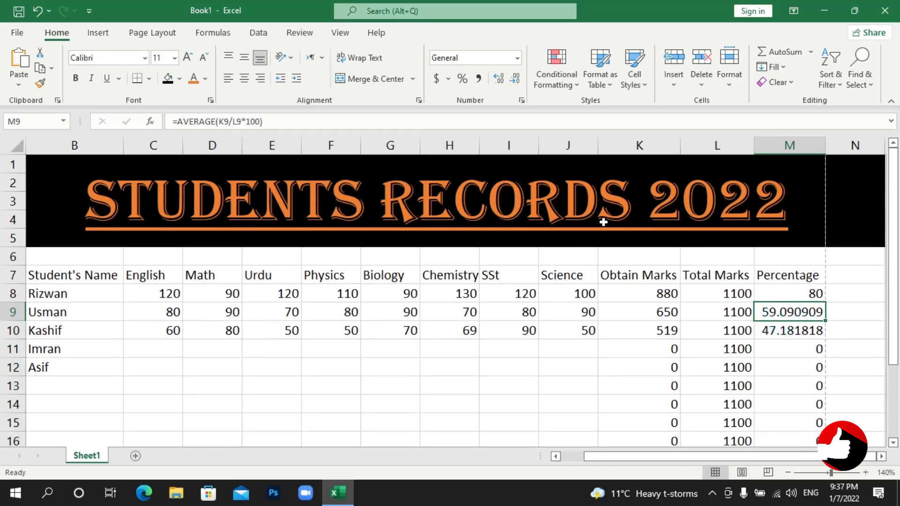
left_click(515, 83)
left_click(515, 83)
left_click(515, 83)
left_click(515, 83)
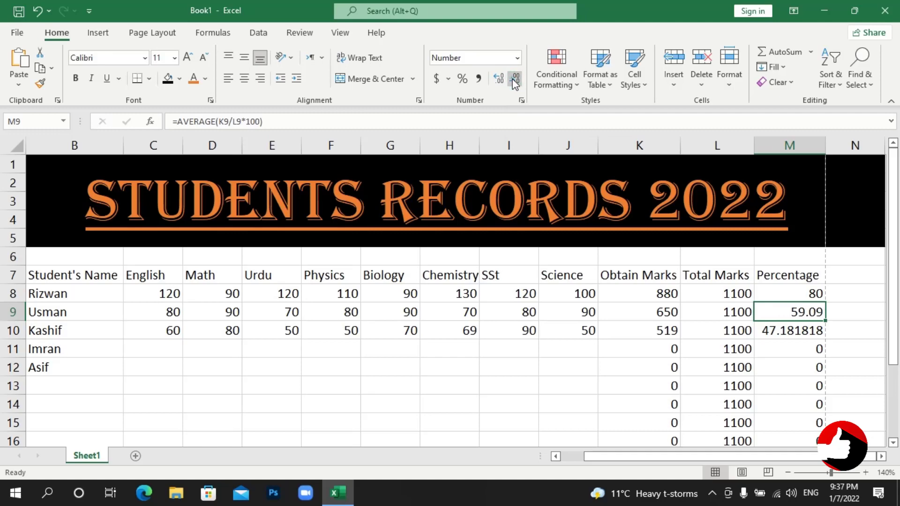
left_click(515, 83)
left_click(515, 83)
Reduce the third student's percentage in M10 to zero decimal places
left_click(794, 330)
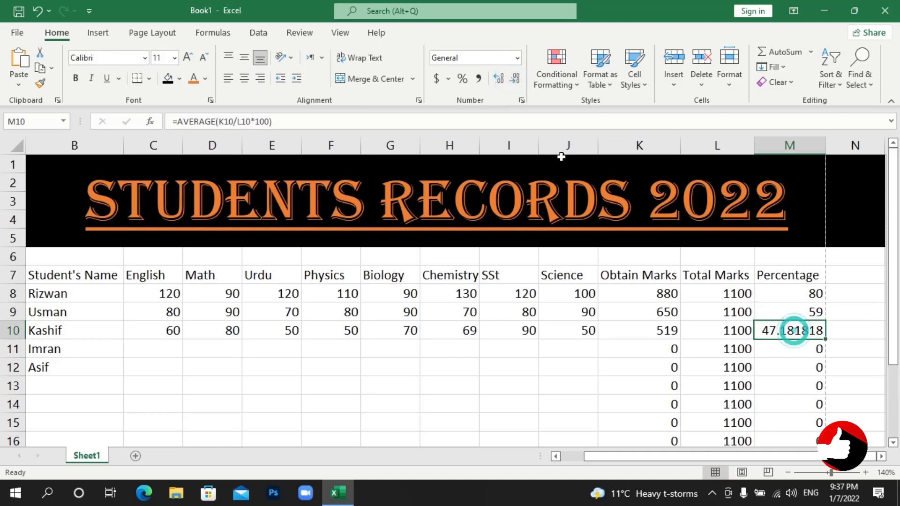
left_click(516, 83)
left_click(515, 82)
left_click(515, 83)
left_click(515, 83)
left_click(516, 82)
left_click(516, 83)
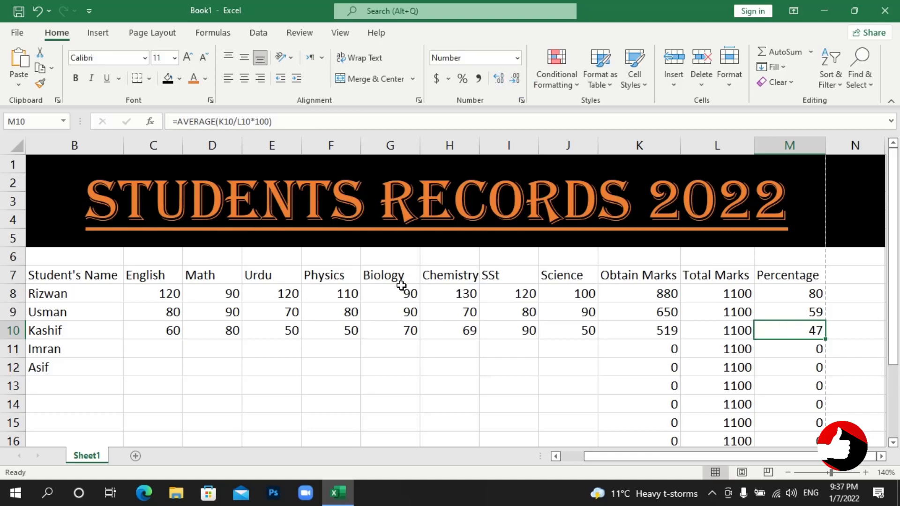